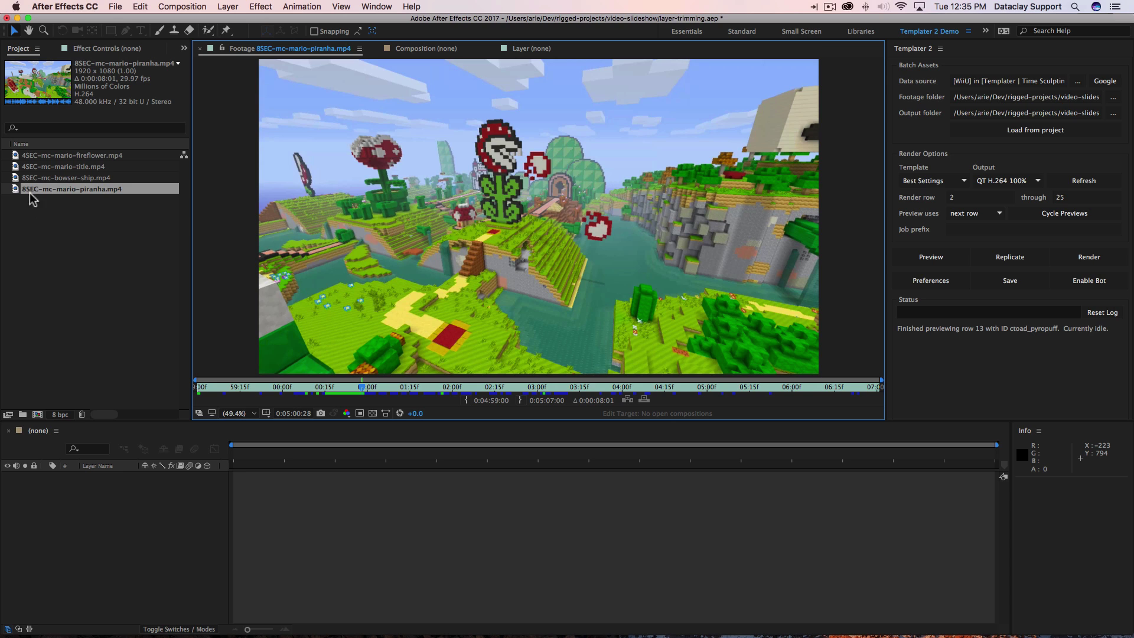
Step: Create a new composition named RENDER
left_click(182, 6)
left_click(181, 22)
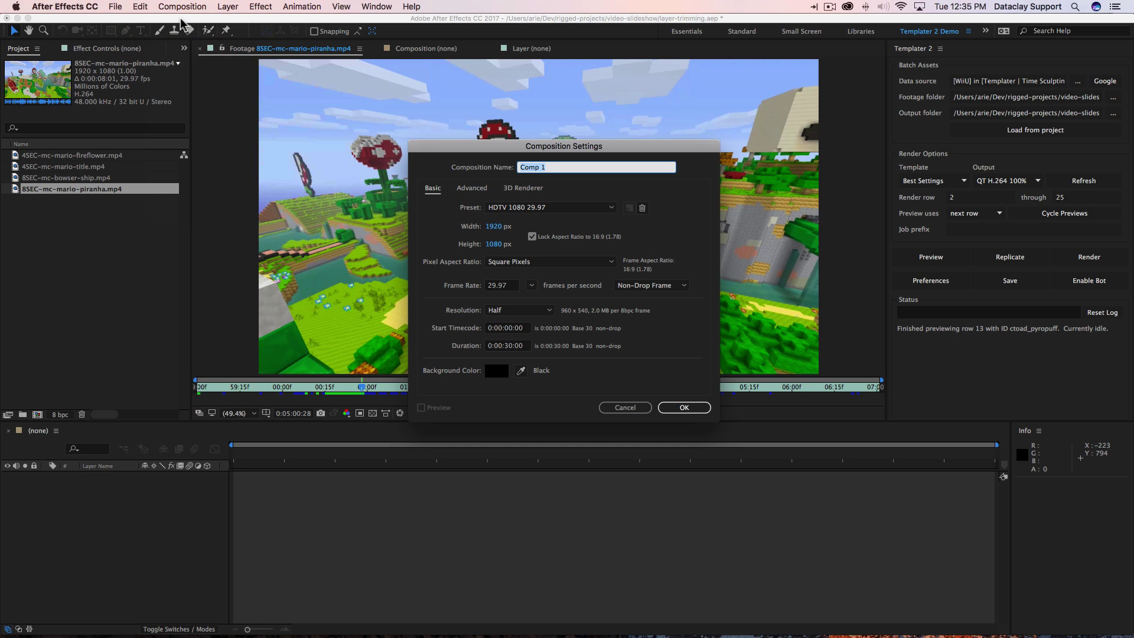
type("RENDER")
key("Return")
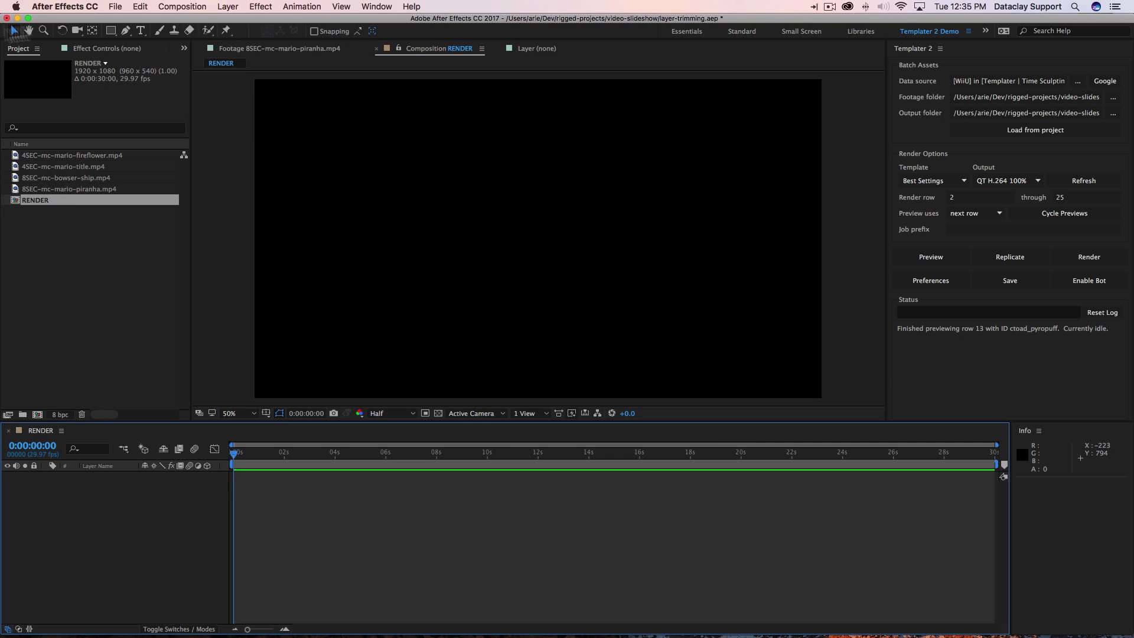
Step: Add the 8SEC-mc-mario-piranha.mp4 clip to RENDER, then switch to the spreadsheet
left_click(72, 190)
left_click_drag(71, 190, 59, 505)
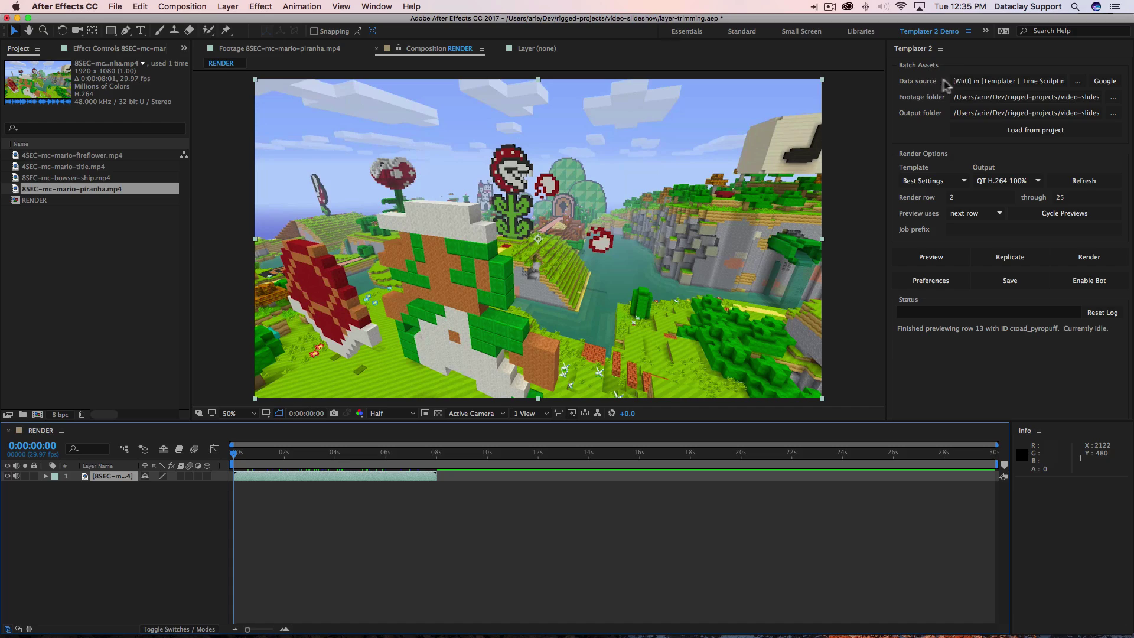
key("ctrl+Right")
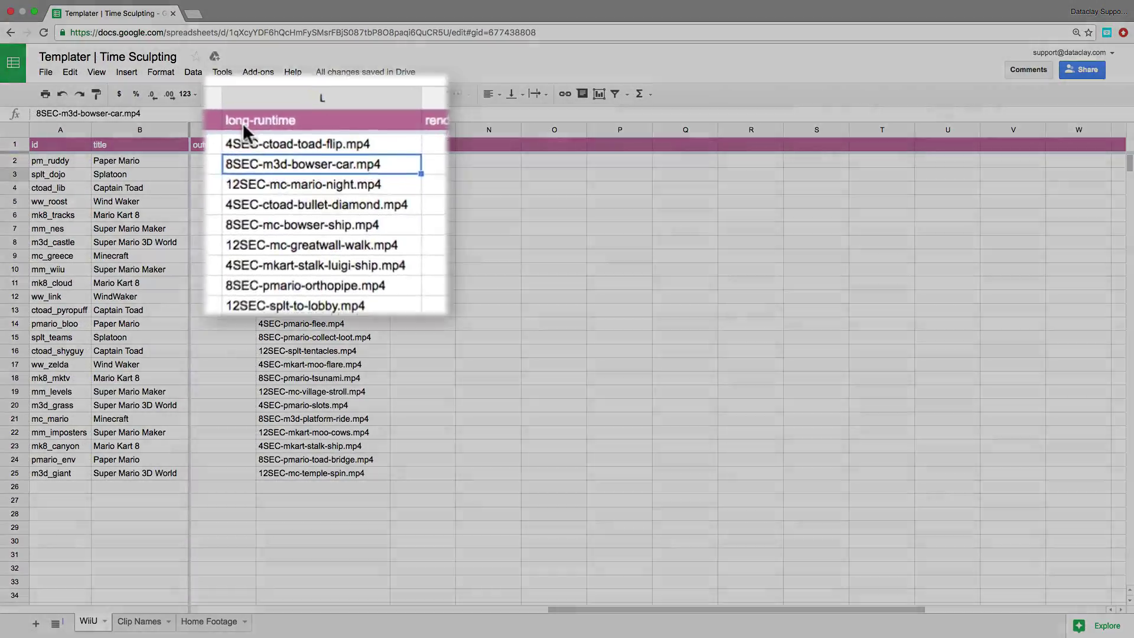
left_click(242, 121)
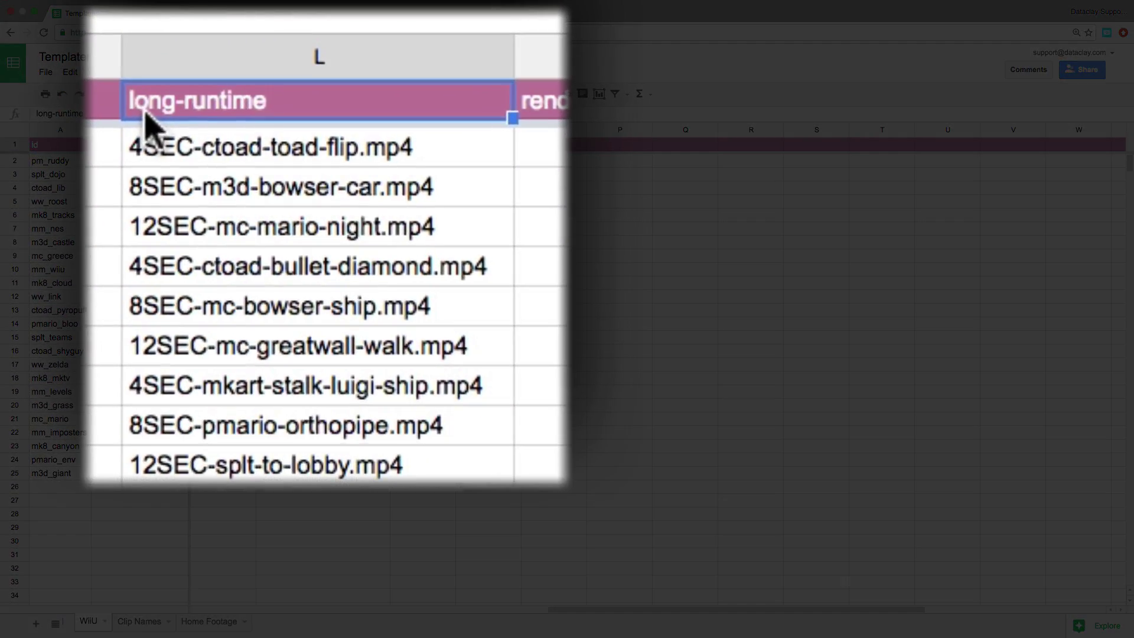
left_click(273, 149)
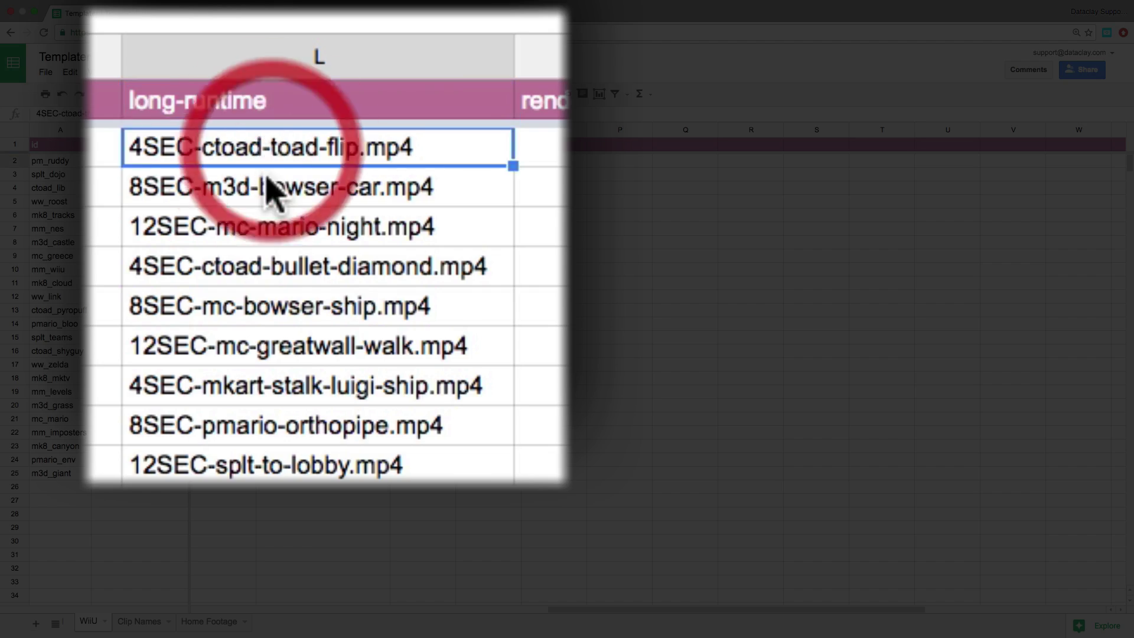
left_click(279, 186)
left_click(287, 226)
left_click(279, 270)
left_click(282, 308)
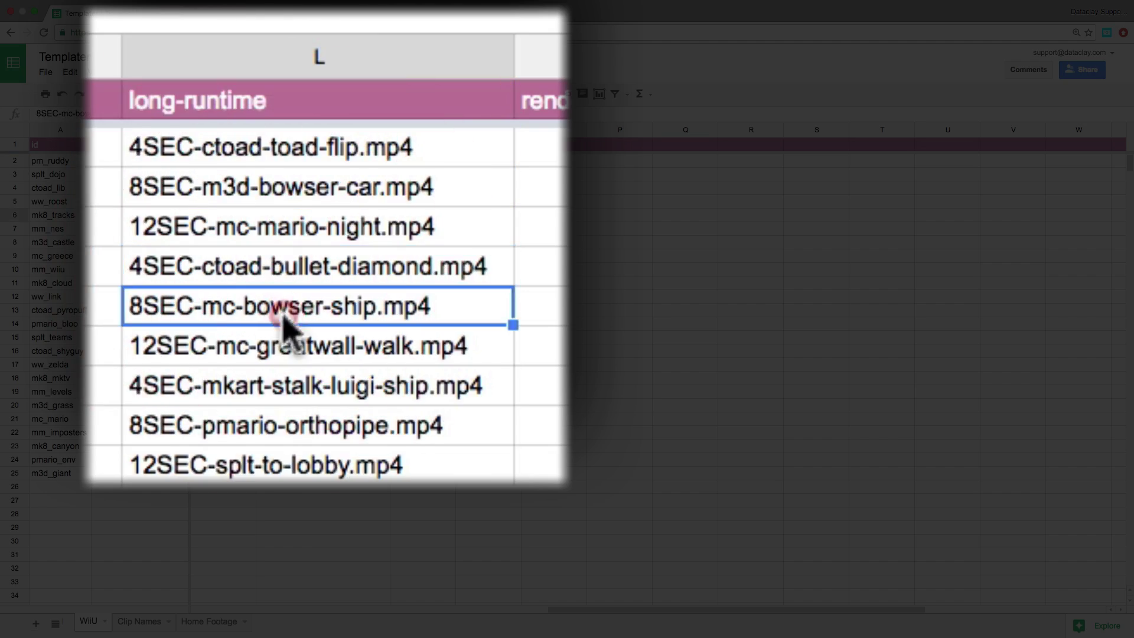
left_click(292, 344)
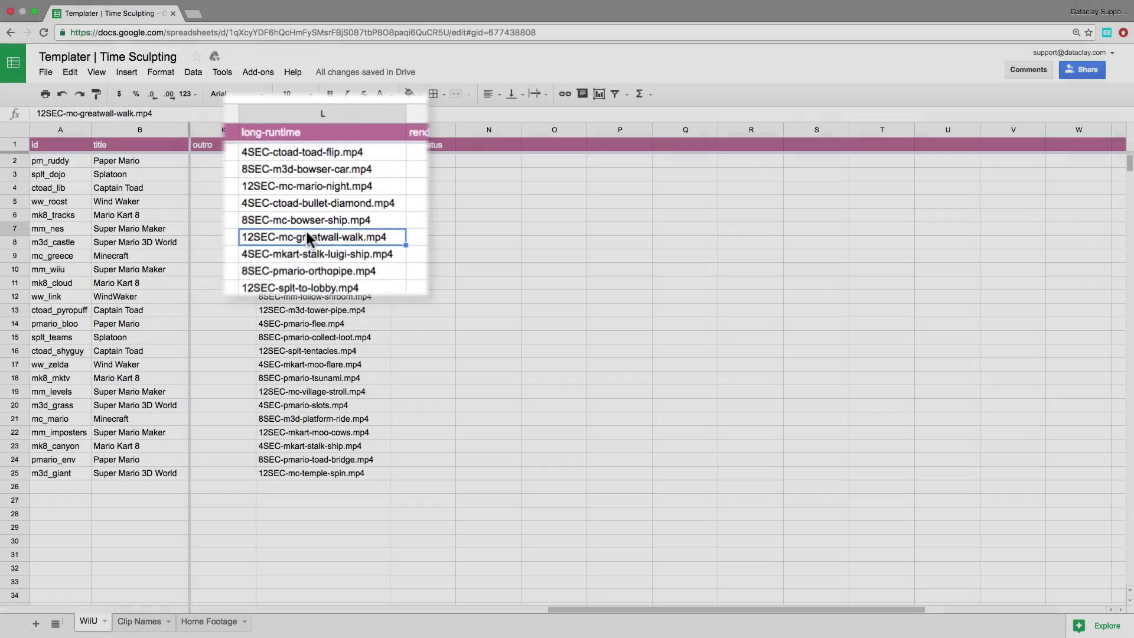
Step: Back in After Effects, apply Templater Settings to the piranha footage layer
key("super+Tab")
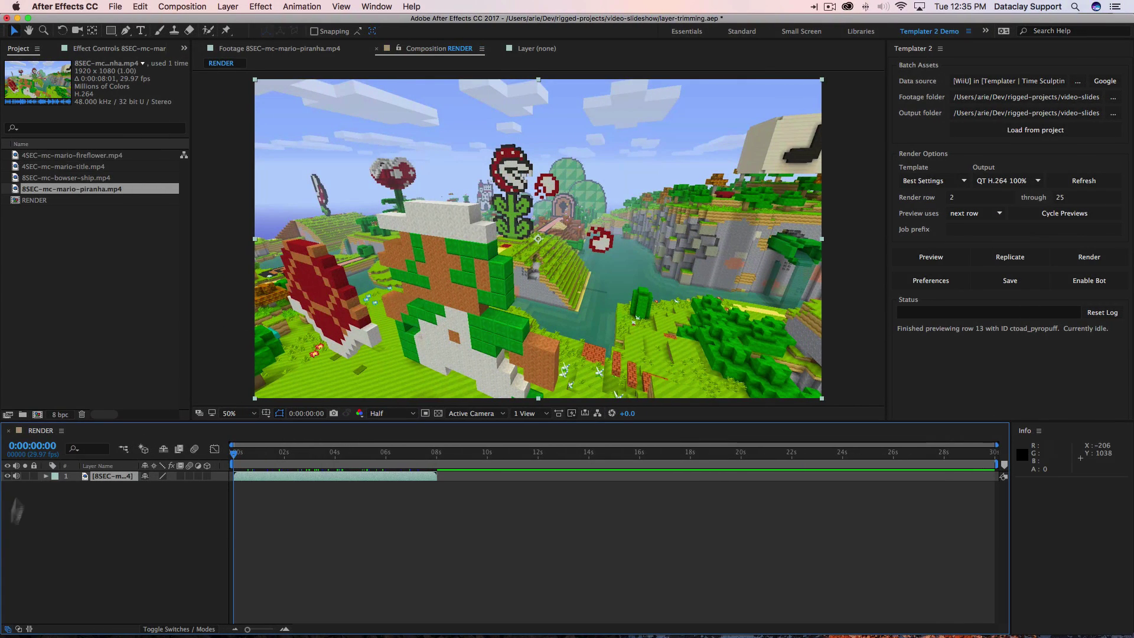
left_click(261, 7)
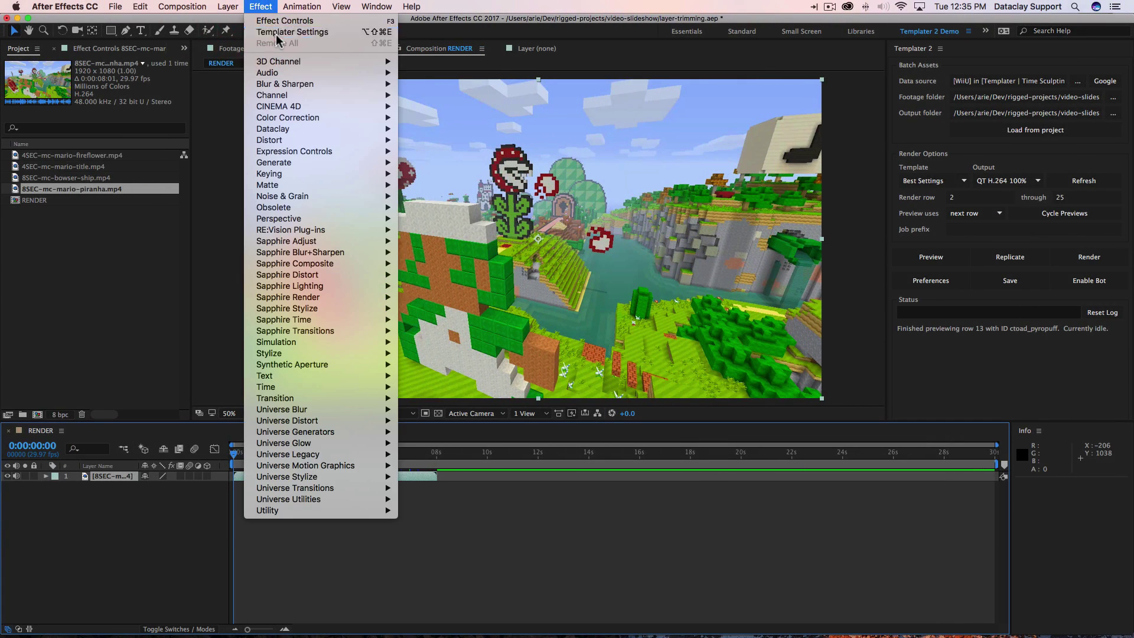
left_click(277, 30)
Step: Rename the footage layer to long-runtime
left_click(104, 479)
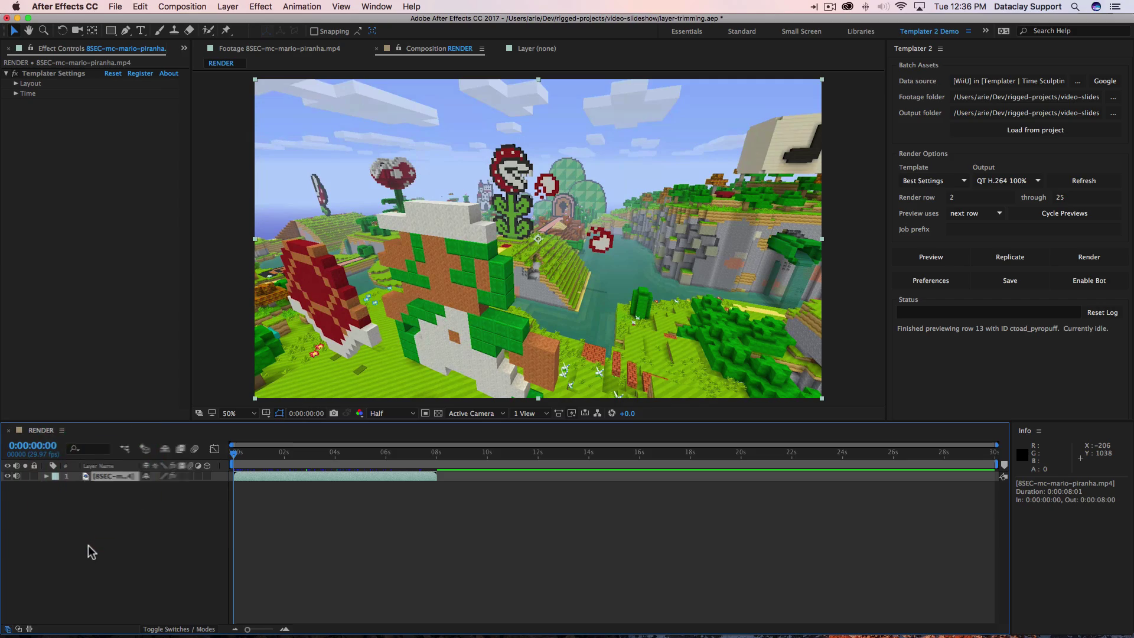
key("Return")
type("long-runtime")
key("Return")
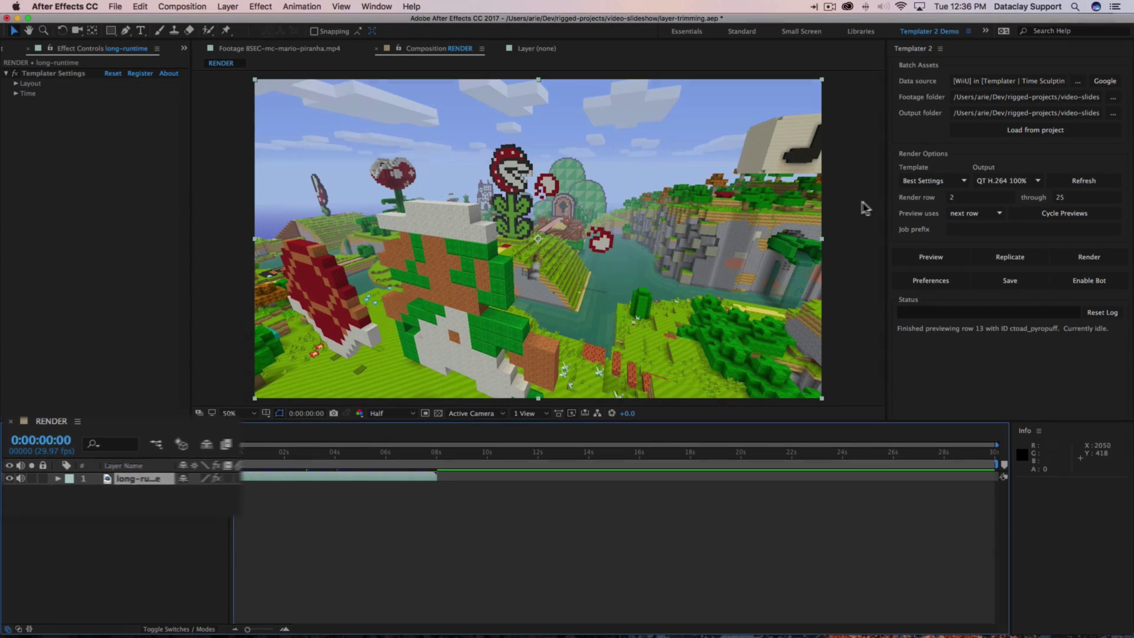
Step: Preview successive spreadsheet rows through row 19, then select the long-runtime layer
left_click(931, 248)
left_click(930, 248)
left_click(932, 258)
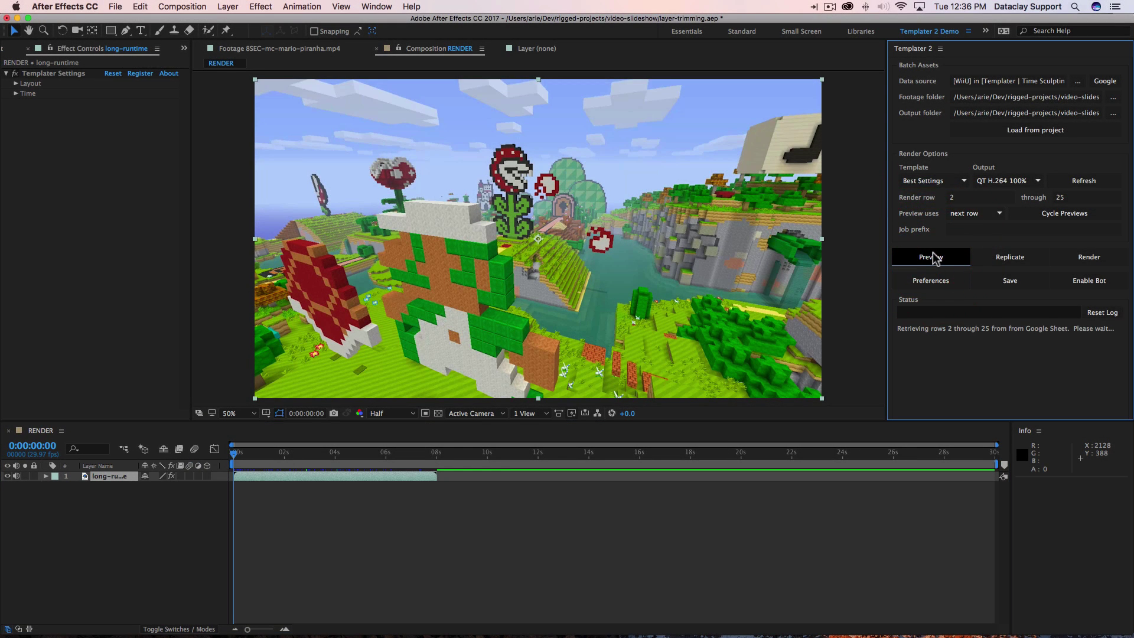
left_click(275, 452)
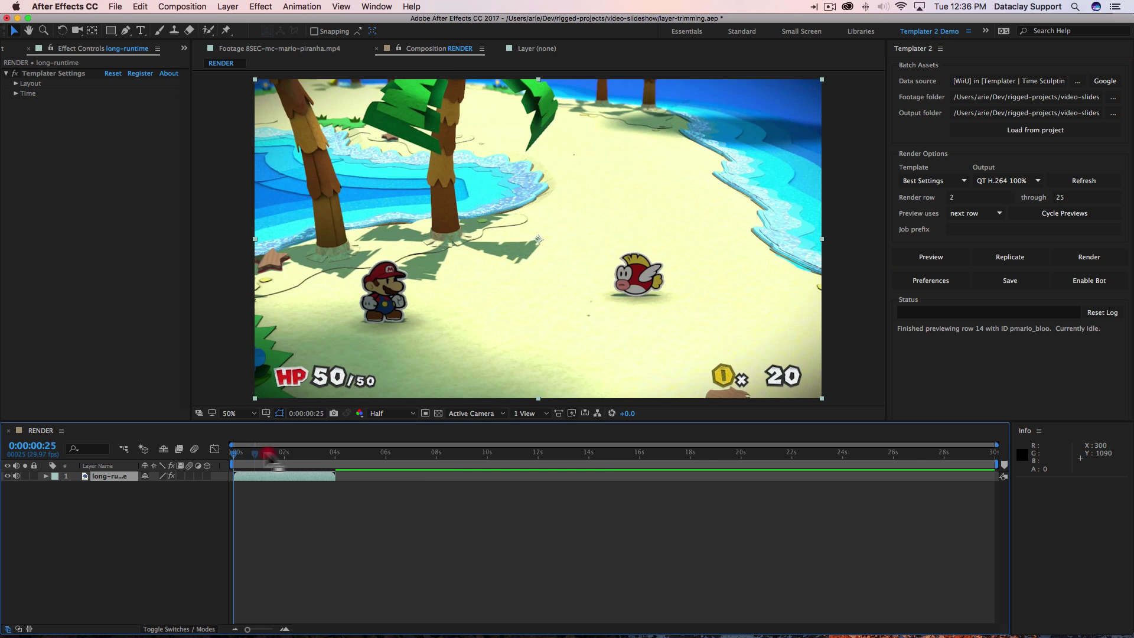
left_click(917, 260)
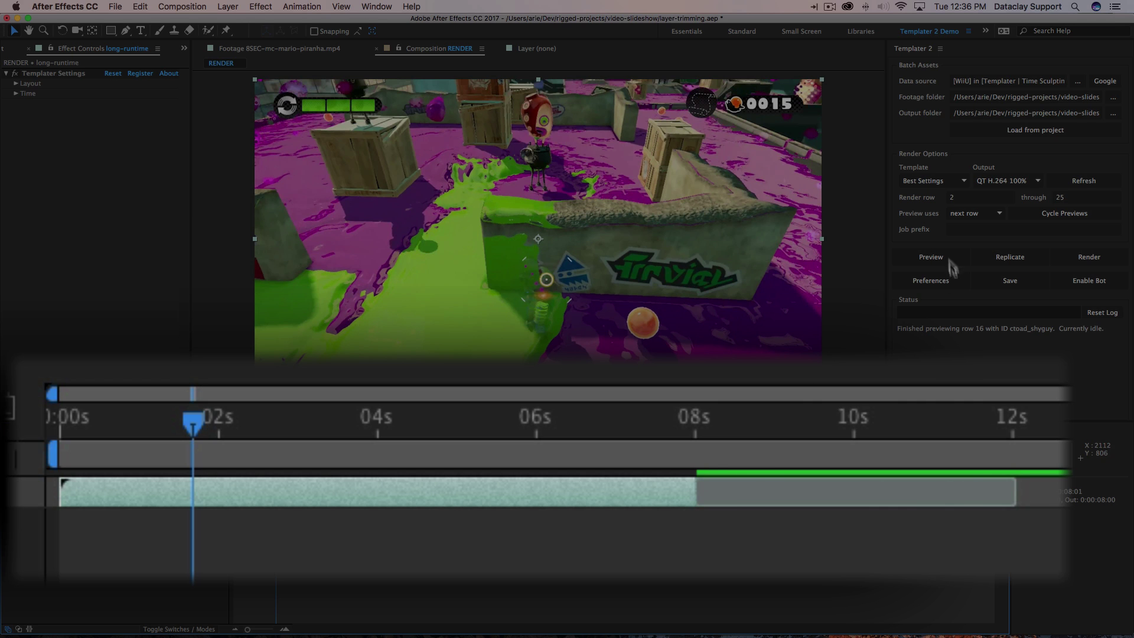
left_click(931, 257)
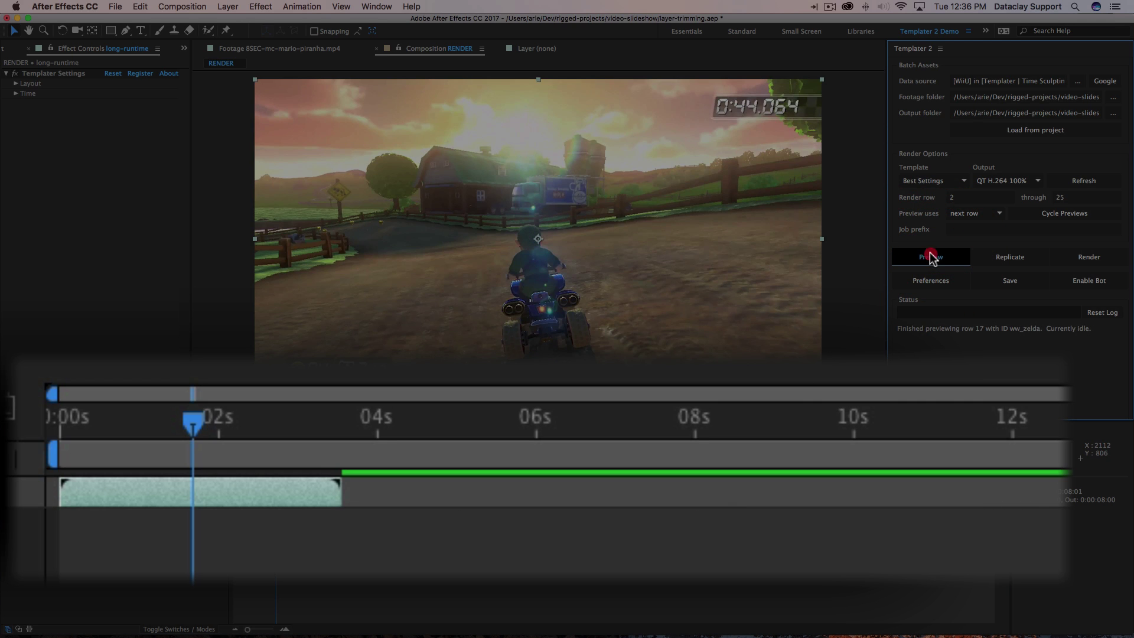
left_click(931, 258)
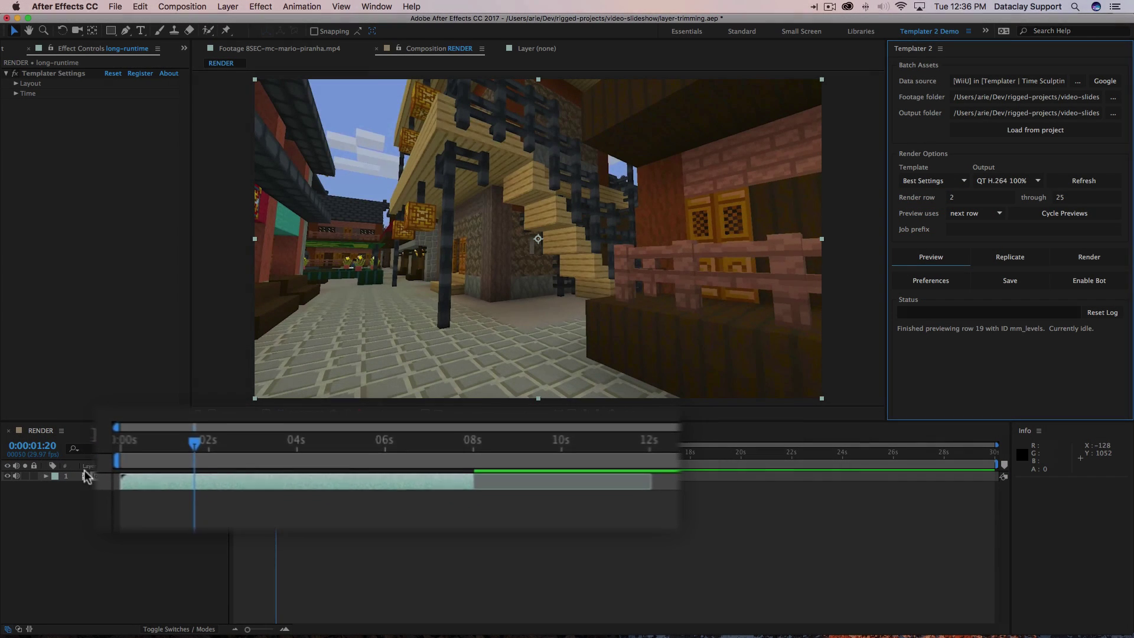
left_click(92, 476)
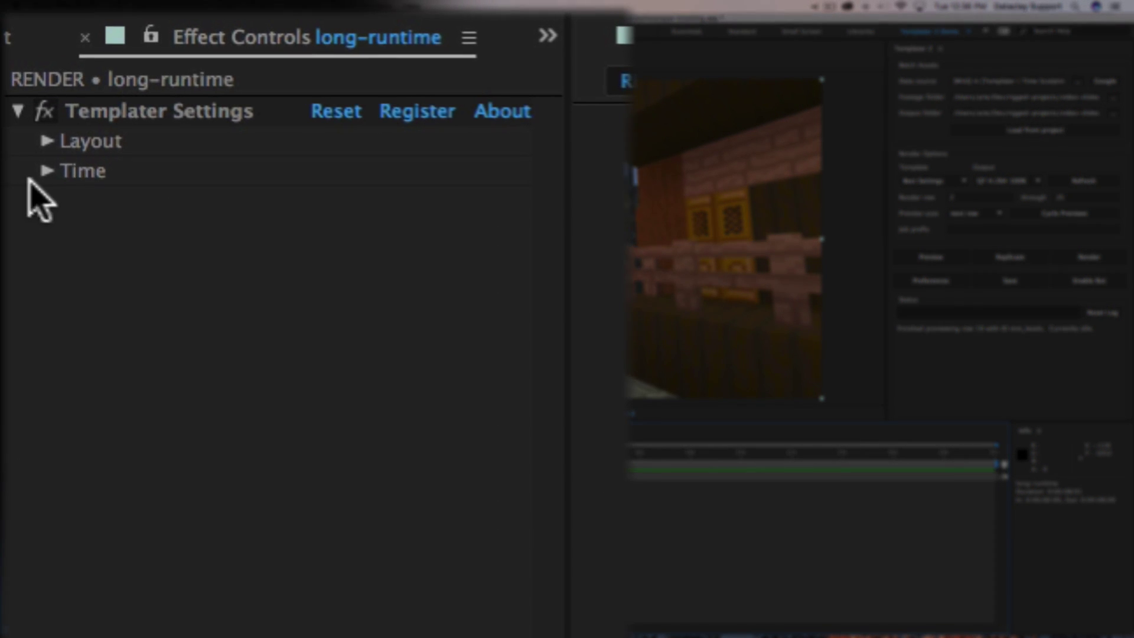
Step: Enable Preserve End under long-runtime's Templater Time > Trim and extend the layer past 8 seconds
left_click(47, 171)
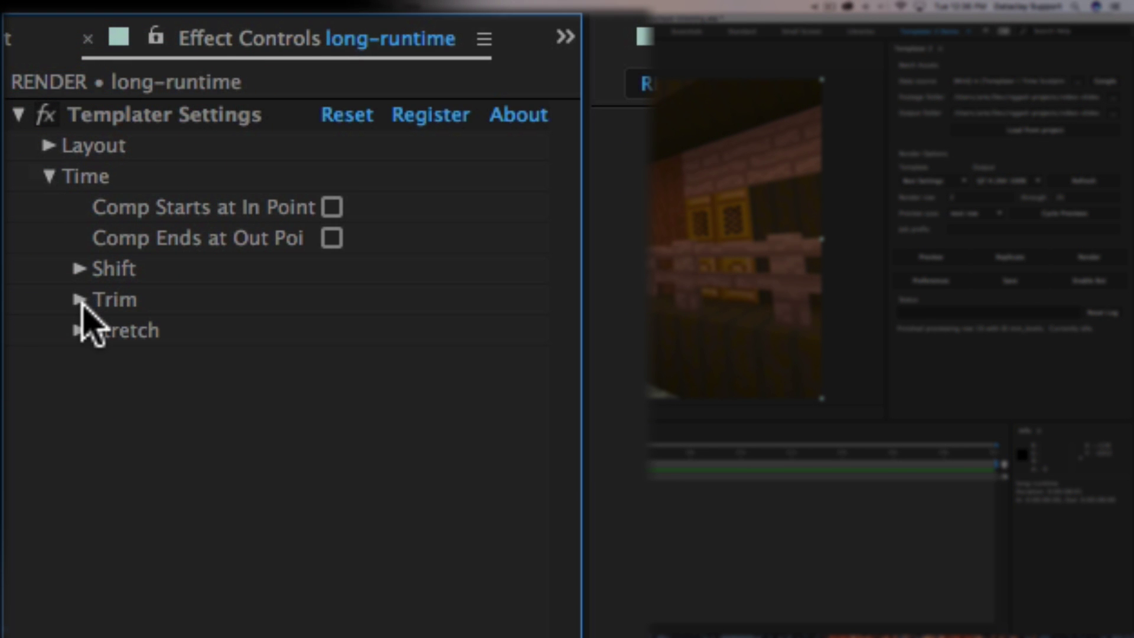
left_click(92, 301)
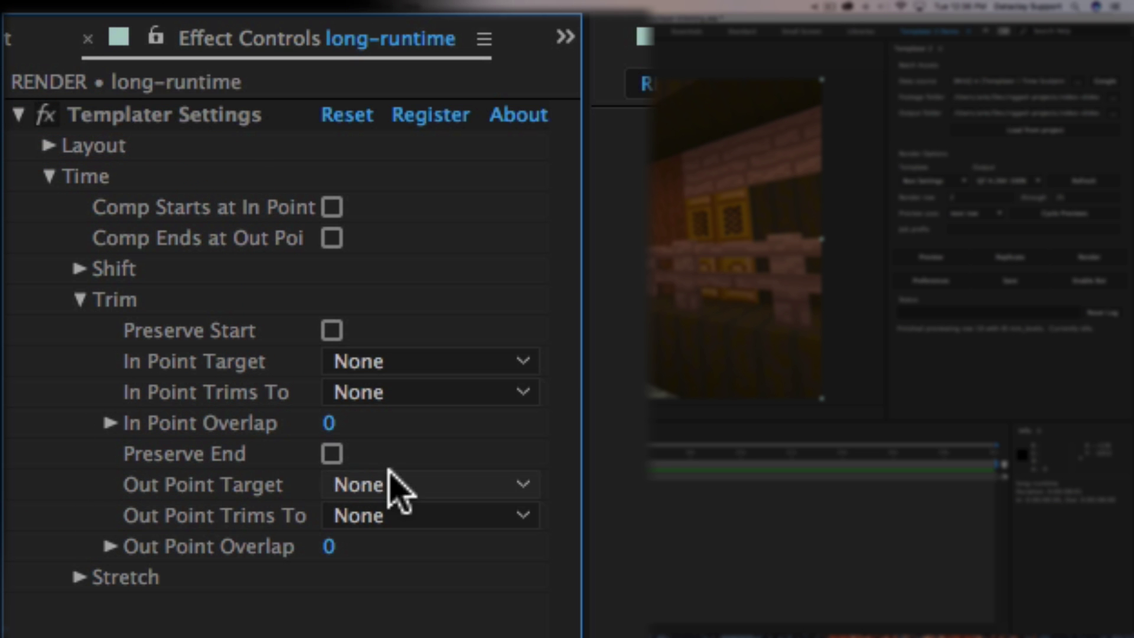
left_click(331, 453)
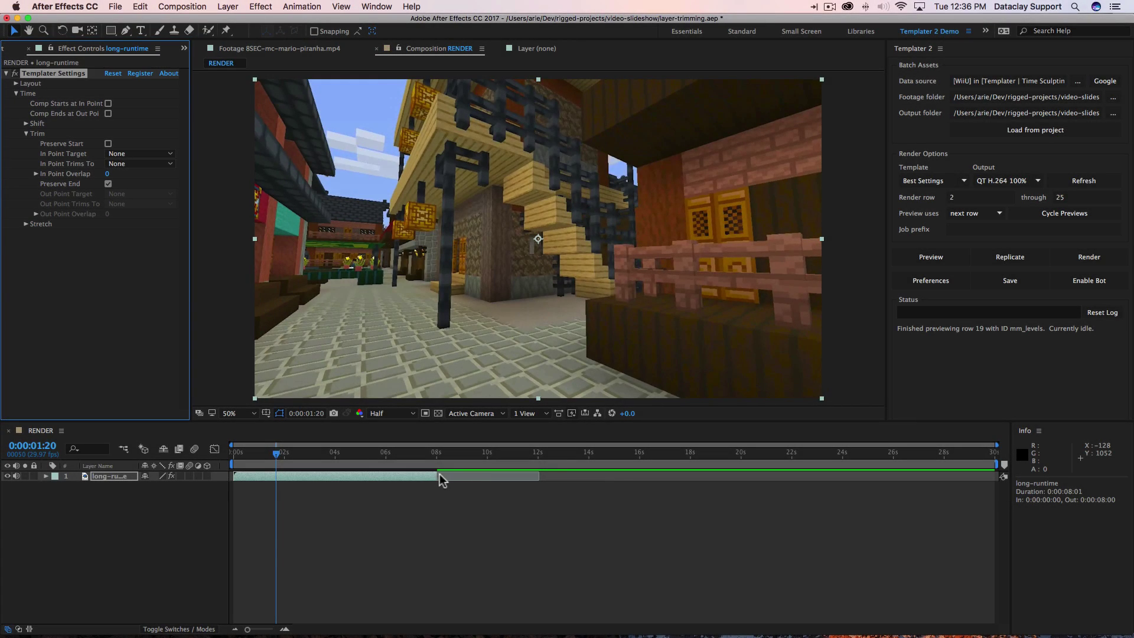
left_click_drag(650, 474, 738, 475)
Step: Preview further rows, ending on row 15 (splt_teams), checking each clip keeps its full length
left_click(926, 258)
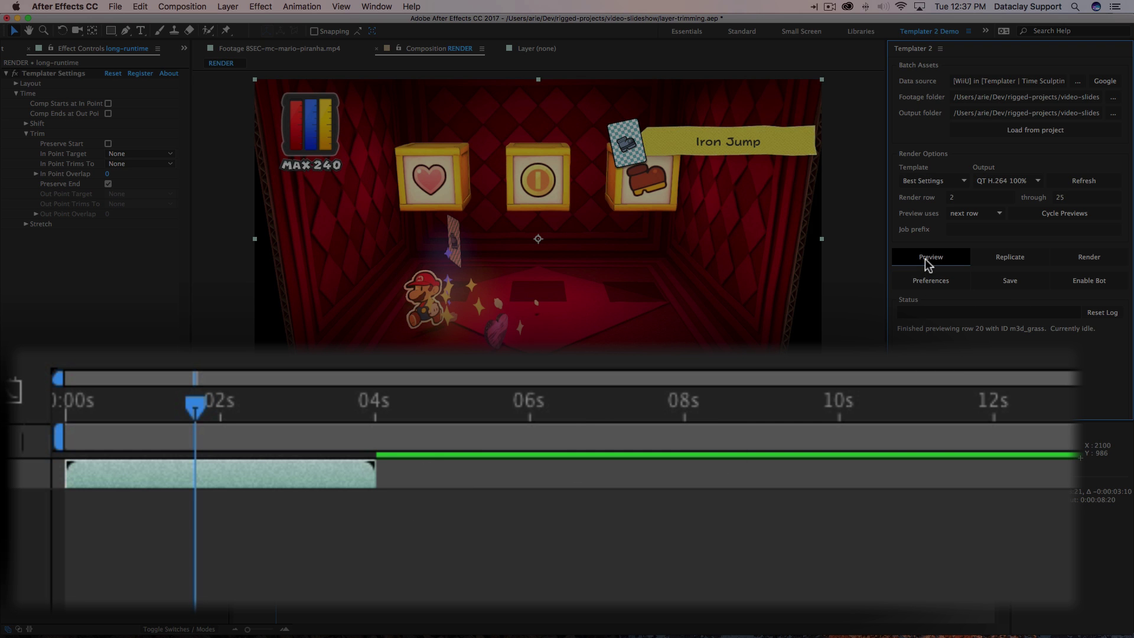
left_click(927, 260)
left_click(927, 260)
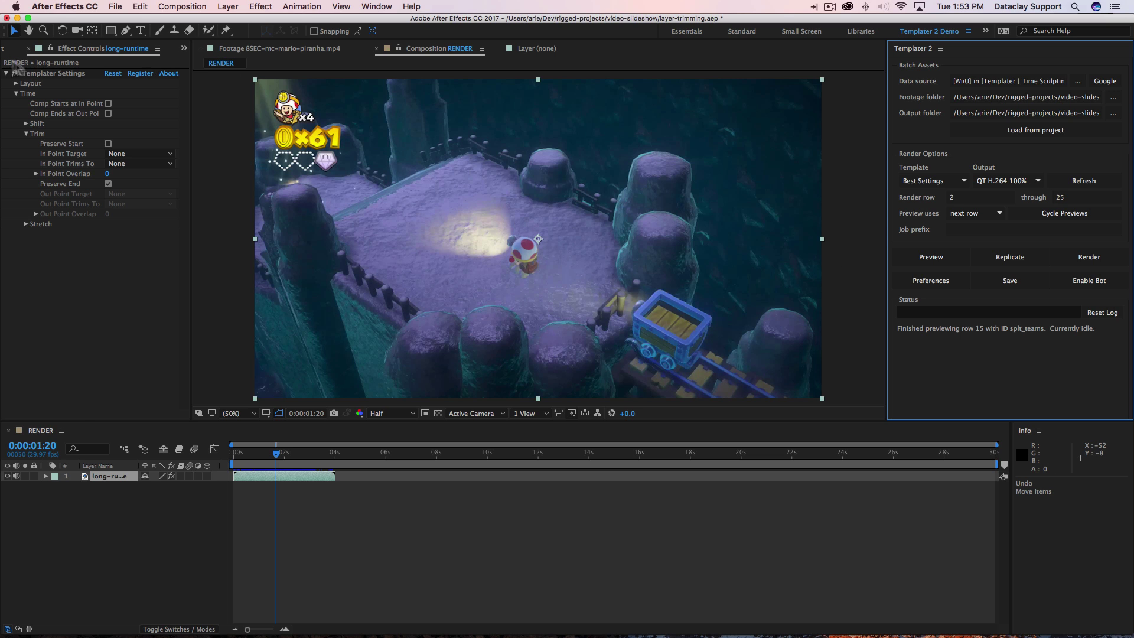
Step: Add 4SEC-mc-mario-title.mp4 above long-runtime and move it to start at 3 seconds
left_click(7, 50)
left_click_drag(67, 183, 130, 477)
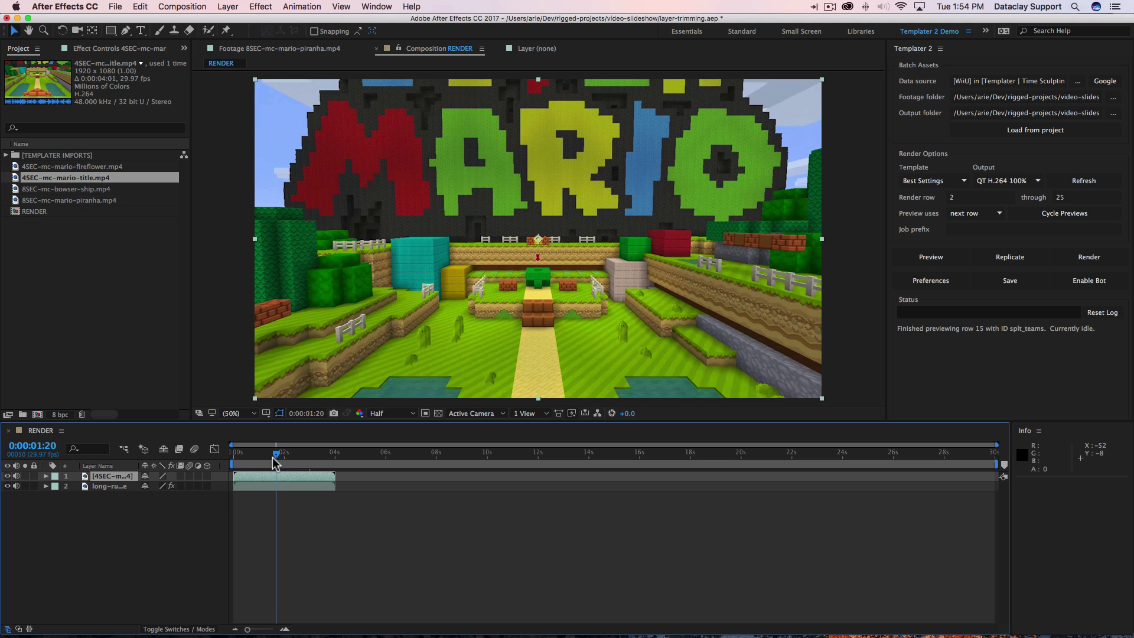
left_click(32, 446)
type("3")
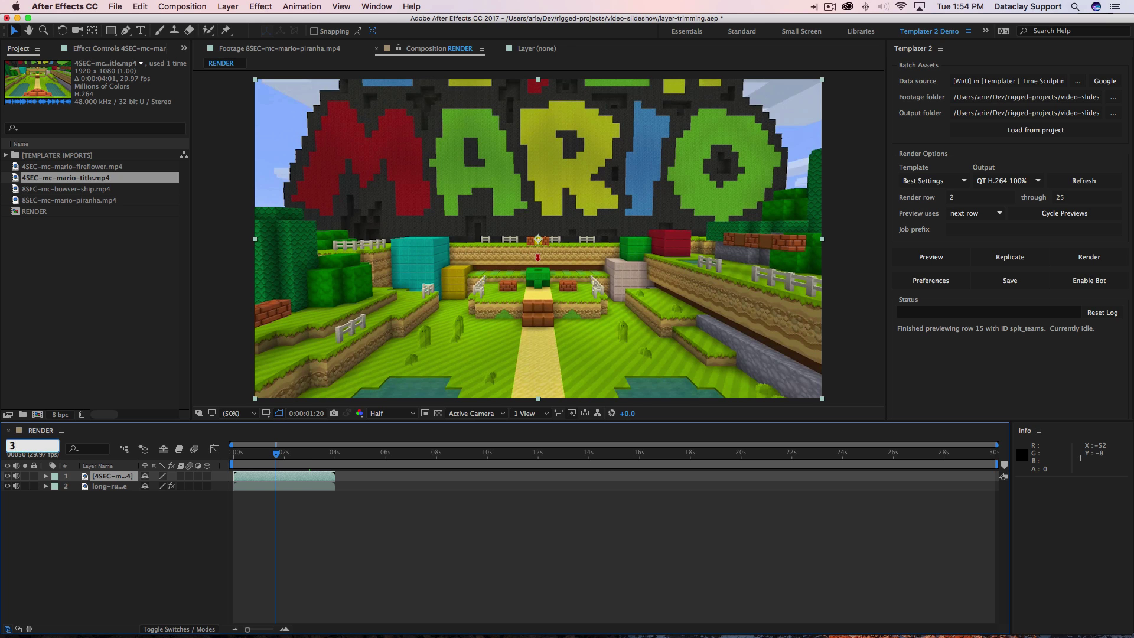
key("Return")
left_click_drag(241, 479, 316, 479)
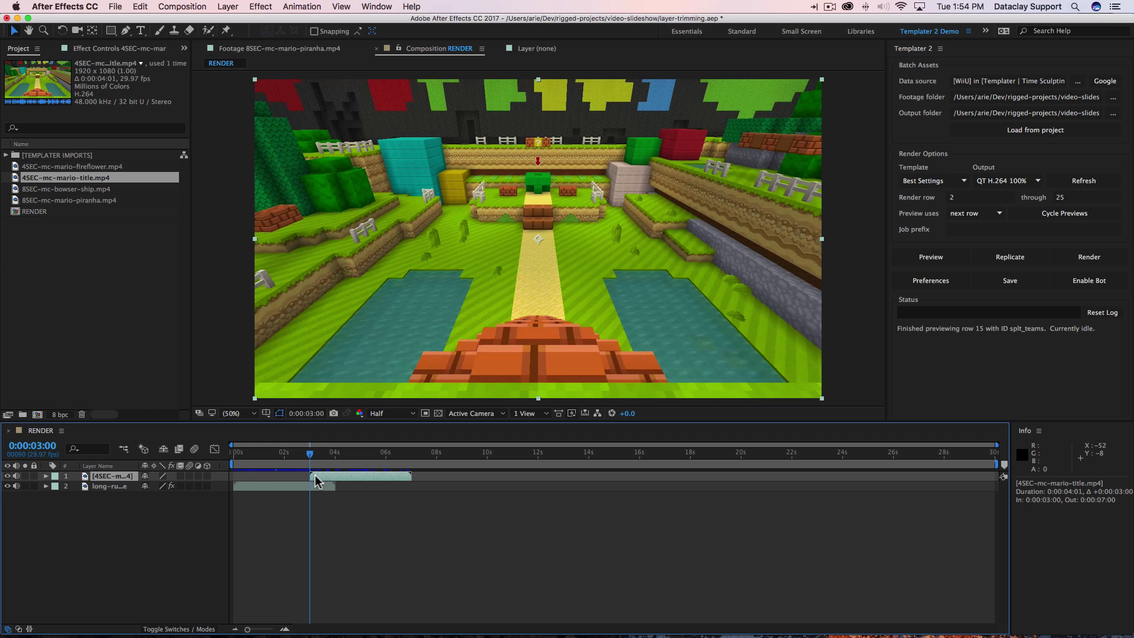
left_click(109, 485)
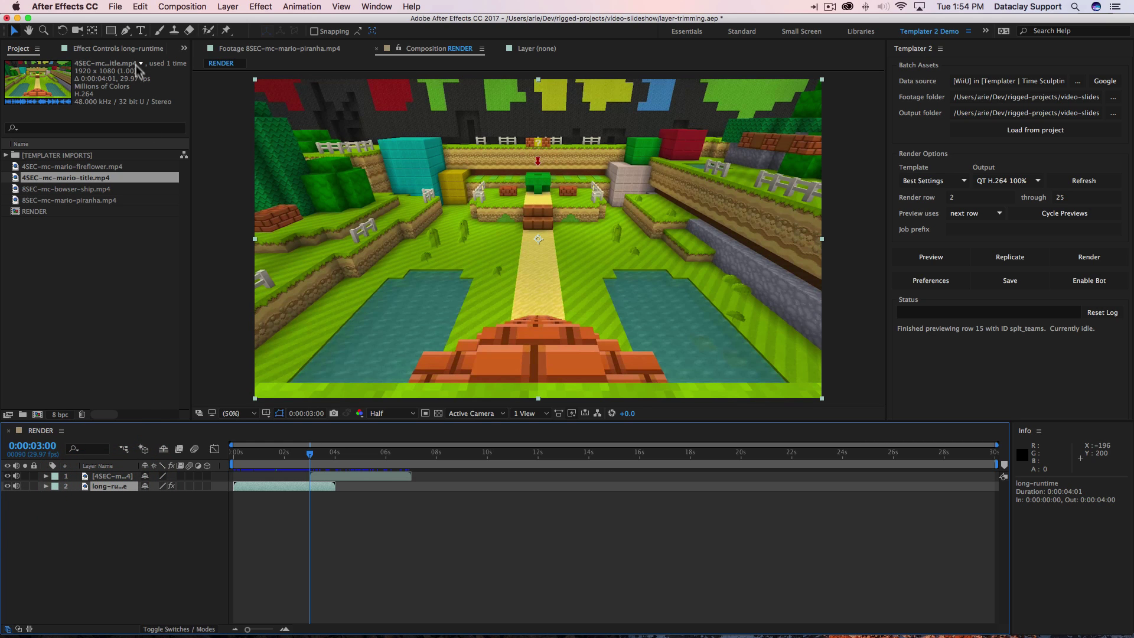
Step: Turn off Preserve End and set Out Point Target to 4SEC-mc-mario-title.mp4, trimming to In Point
left_click(121, 49)
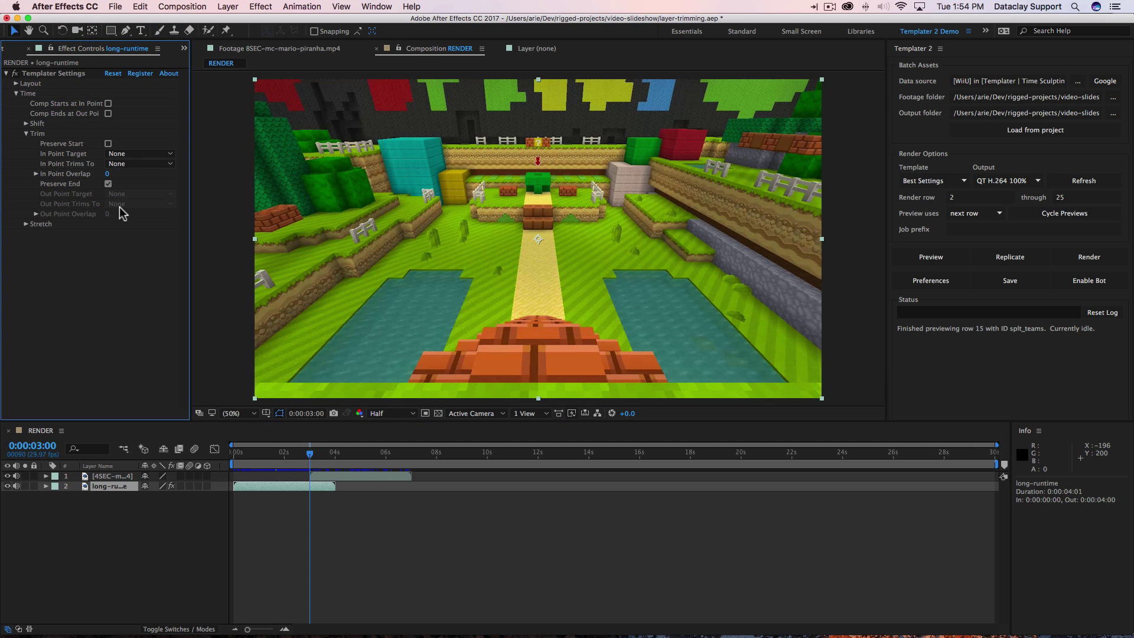
left_click(107, 184)
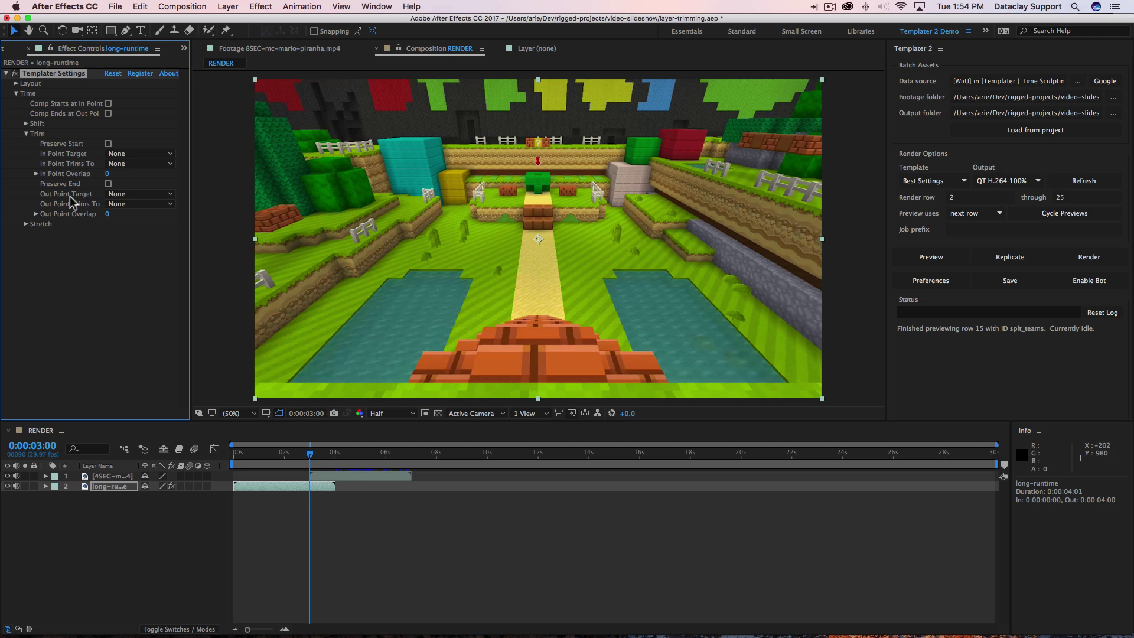
left_click(115, 194)
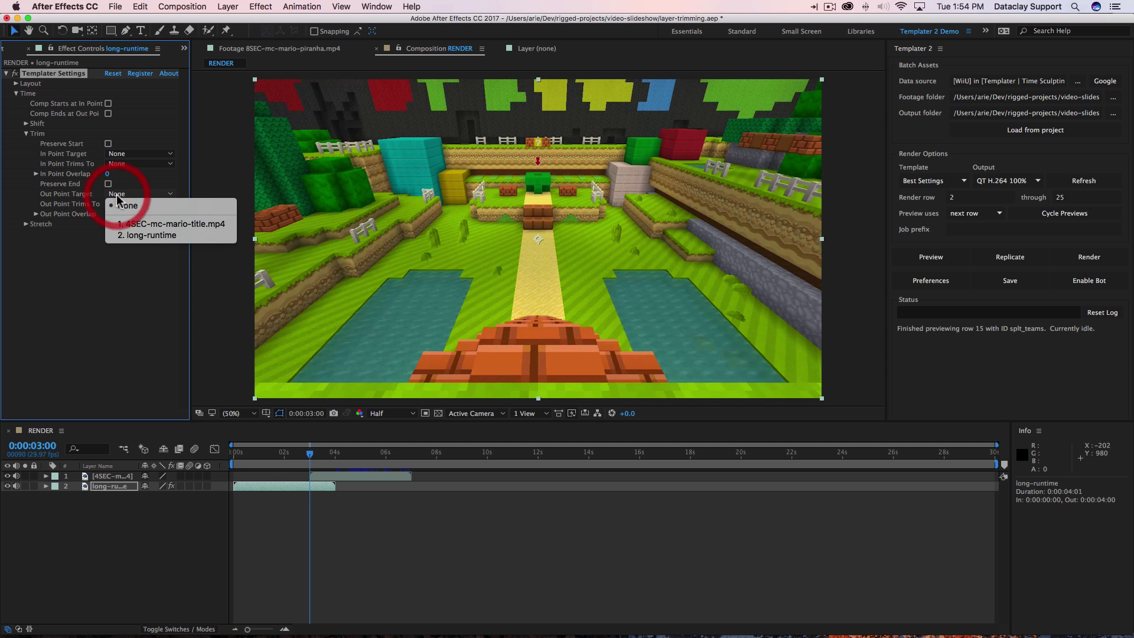
left_click(157, 225)
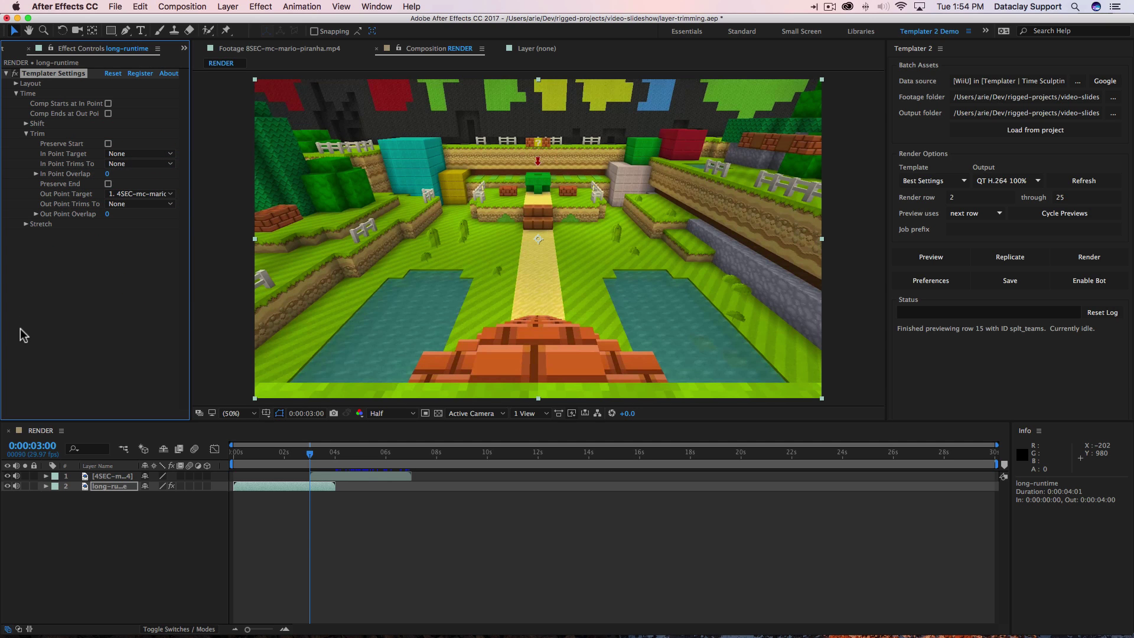
left_click(142, 206)
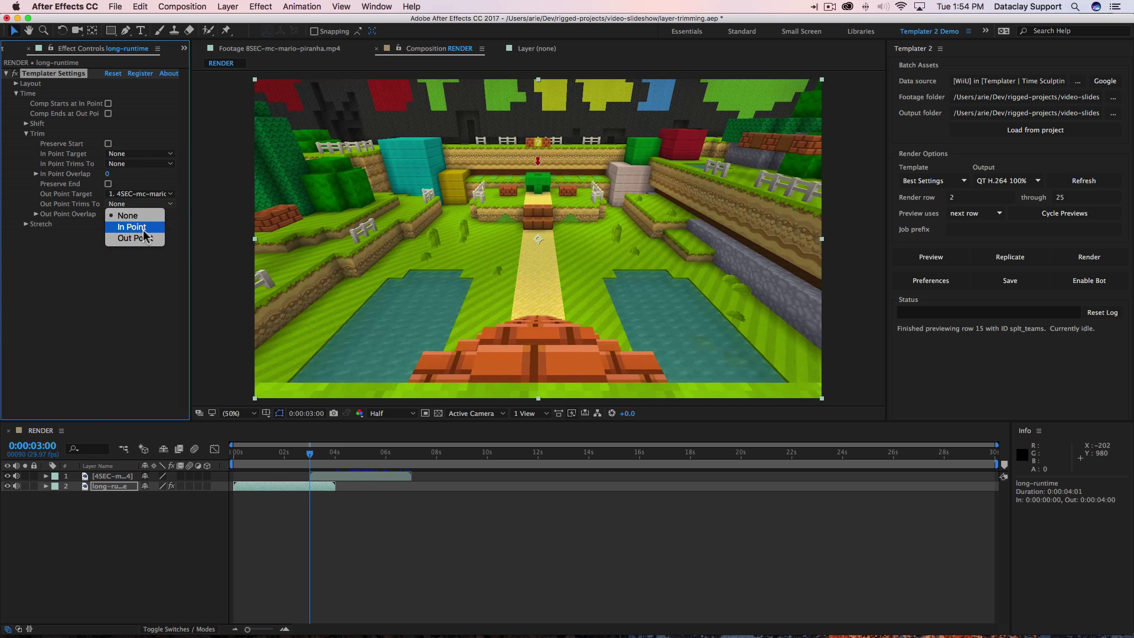
left_click(143, 229)
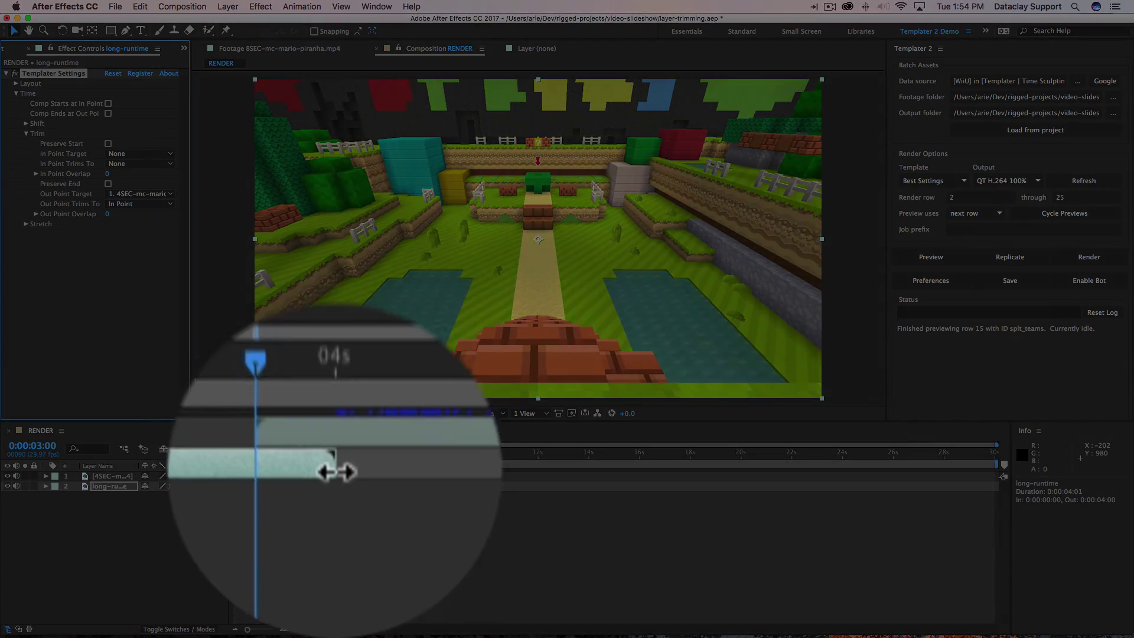
mouse_move(334, 485)
left_mouse_down()
mouse_move(311, 477)
mouse_move(335, 485)
left_mouse_up()
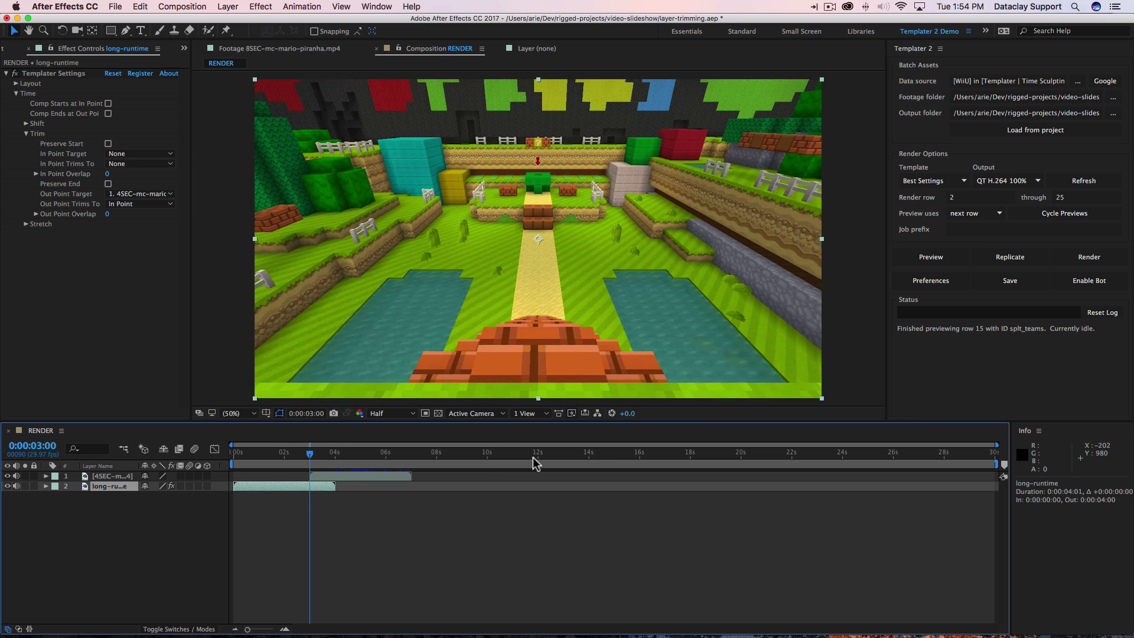
Step: Preview the next row and scrub to check long-runtime ends at the title's in point
left_click(945, 255)
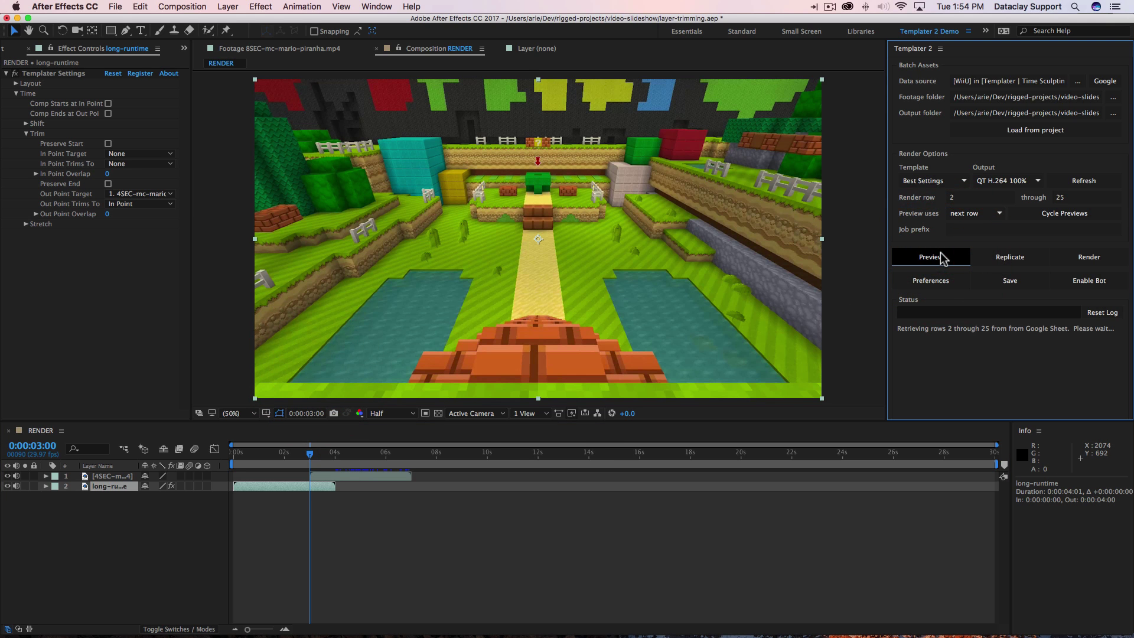
left_click(309, 456)
mouse_move(310, 455)
left_mouse_down()
mouse_move(360, 455)
mouse_move(318, 455)
left_mouse_up()
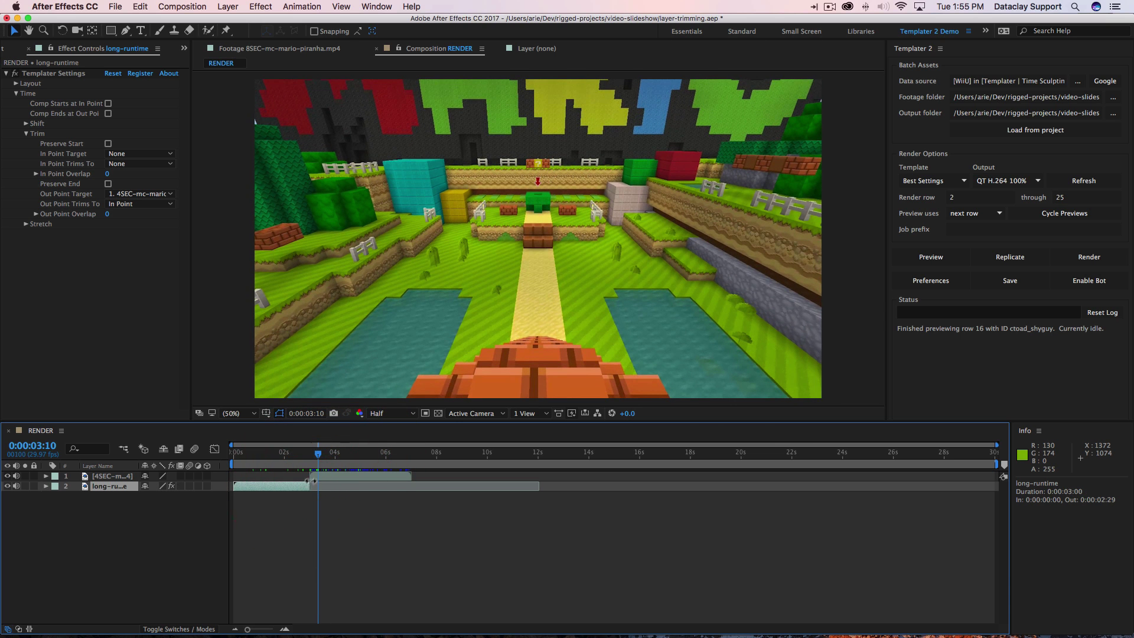
left_click(313, 476)
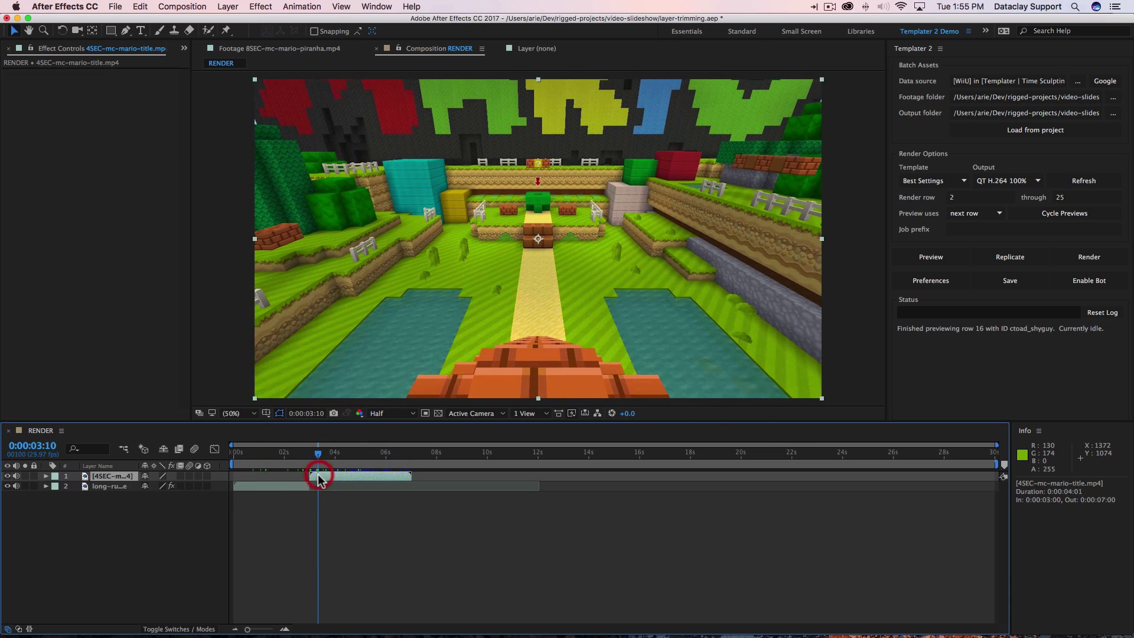
left_click(304, 486)
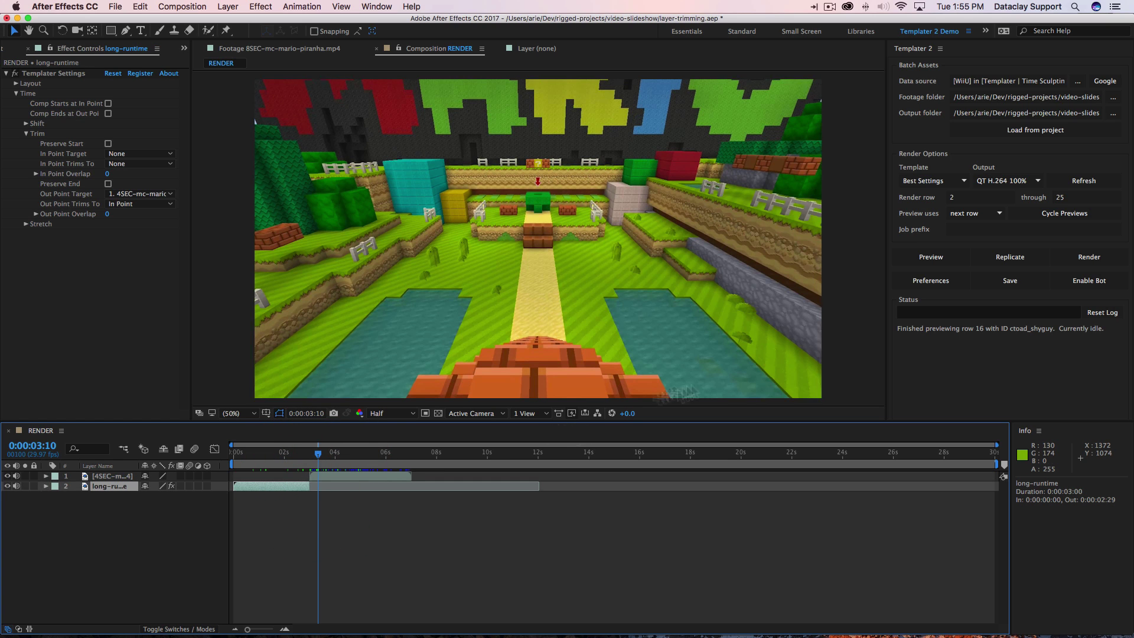
Step: Preview more rows through row 24 (pmario_env) and scrub back to inspect the trim
left_click(907, 258)
left_click(904, 259)
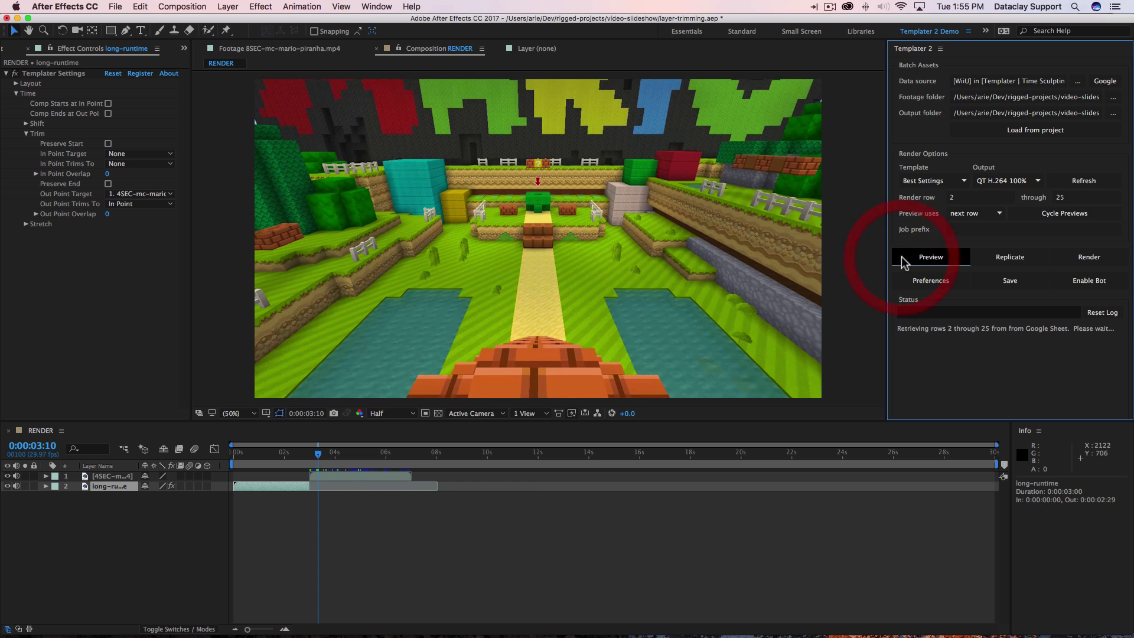
left_click(901, 262)
left_click(902, 262)
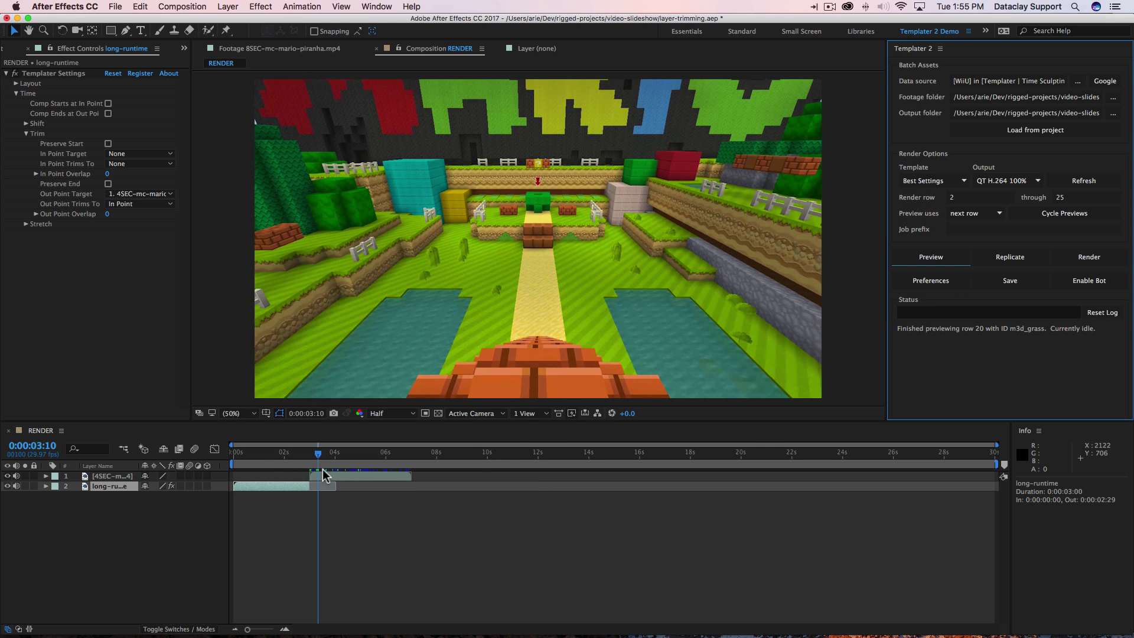
left_click_drag(302, 456, 326, 450)
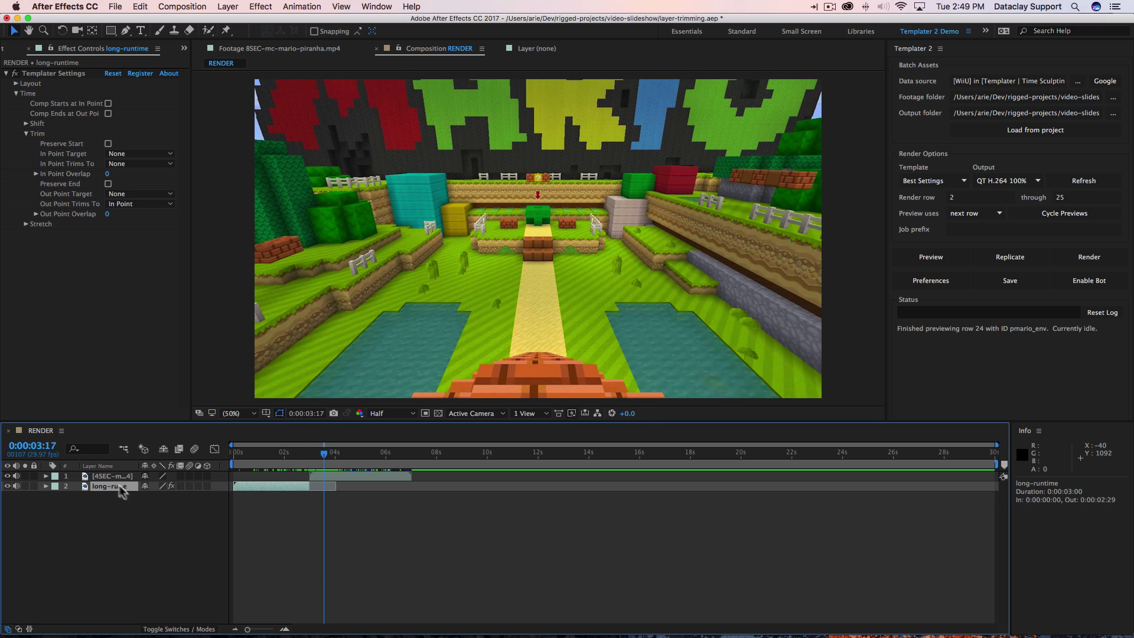
Step: Rename the 4SEC-mc-mario-title layer to shot-1
left_click(112, 476)
key("Return")
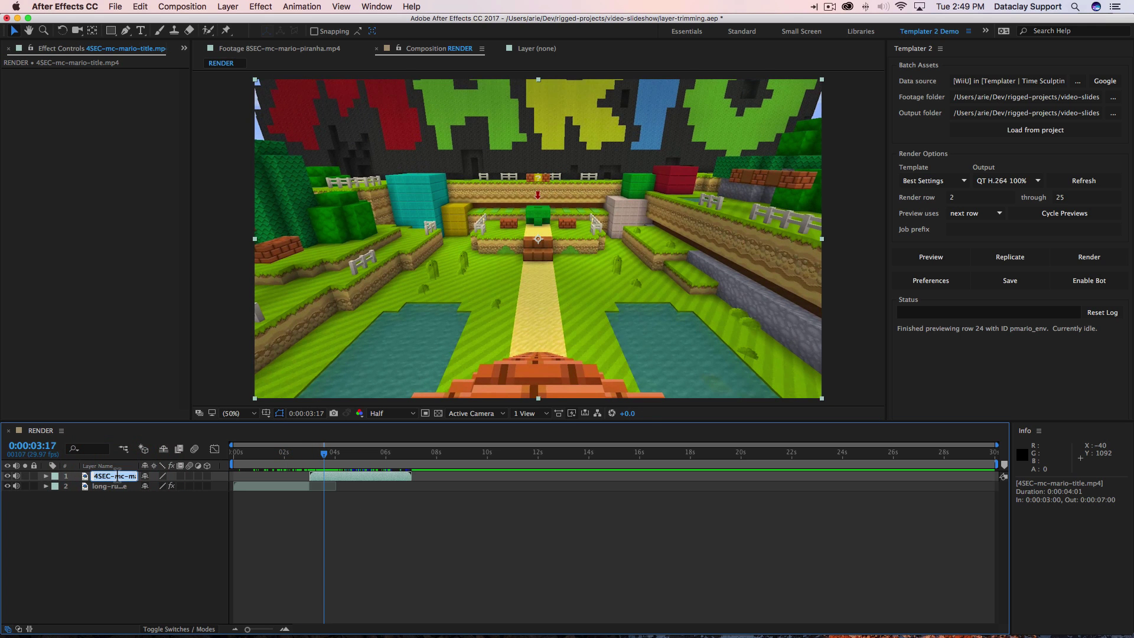
type("shot-1")
key("Return")
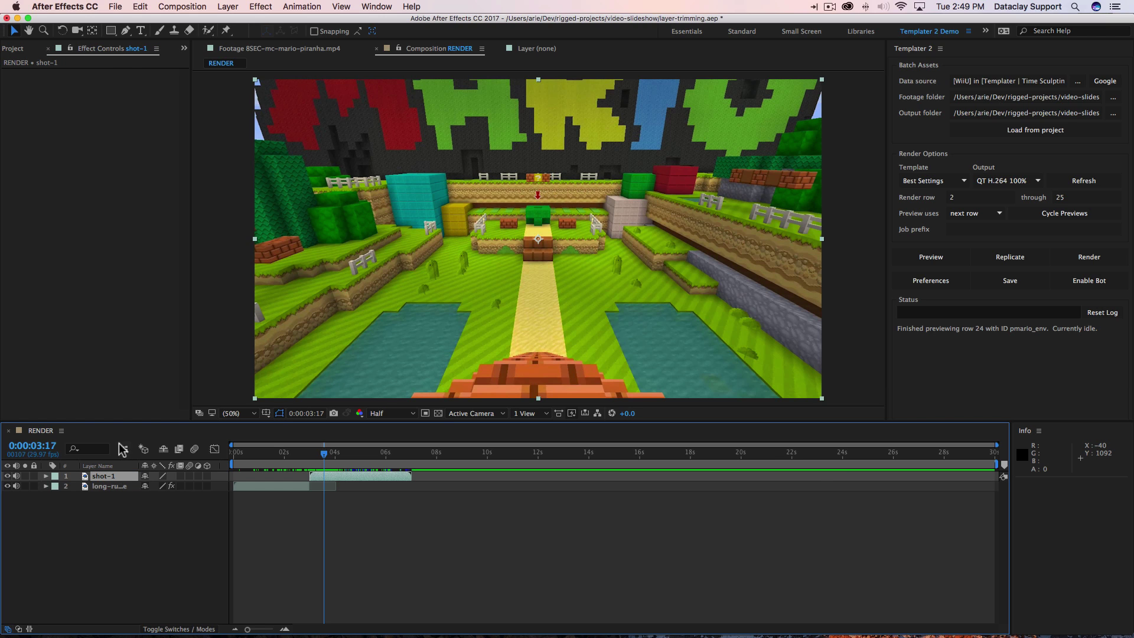
Step: Add another 4SEC-mc-mario-title.mp4 layer starting at 0:00:06:00
left_click(13, 48)
left_click_drag(48, 178, 120, 476)
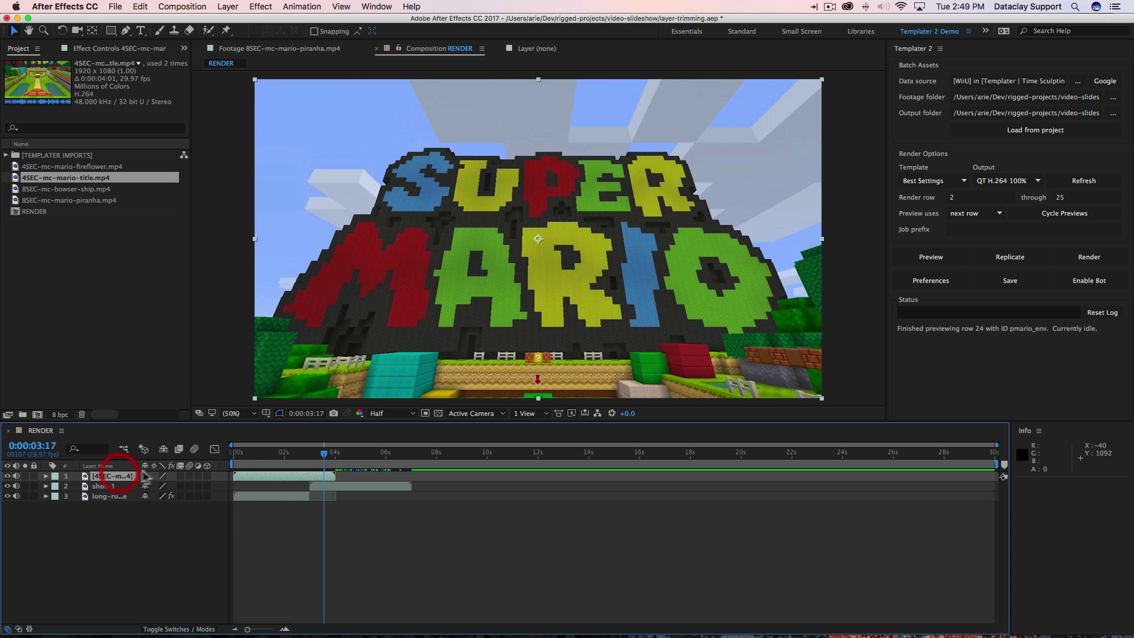
left_click_drag(273, 478, 398, 476)
left_click(311, 456)
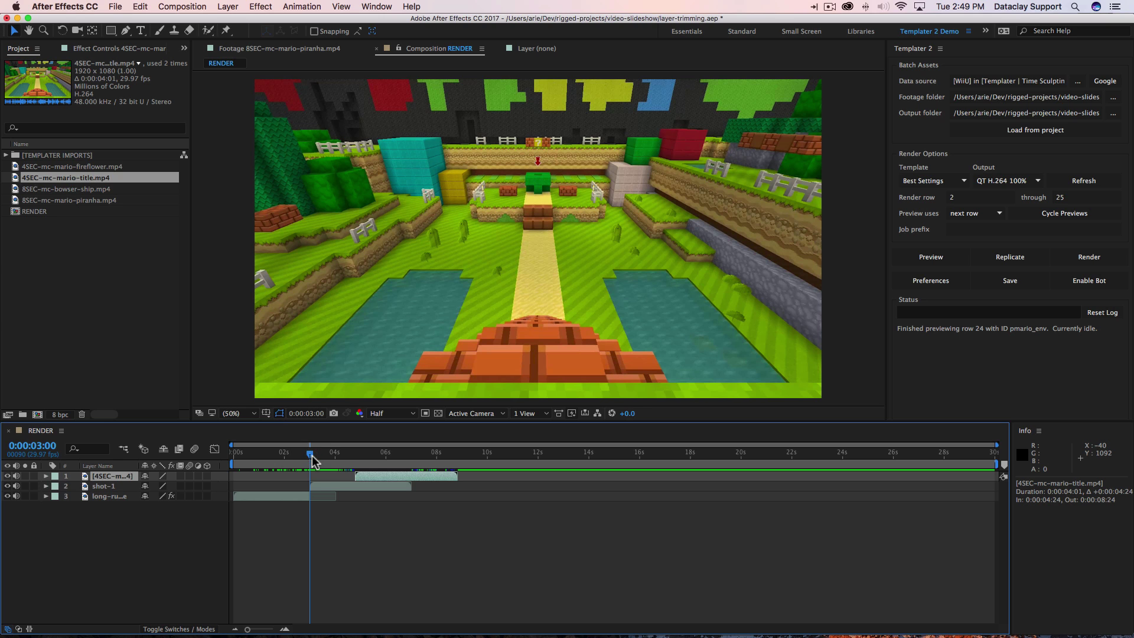
left_click(35, 446)
type("600")
key("Return")
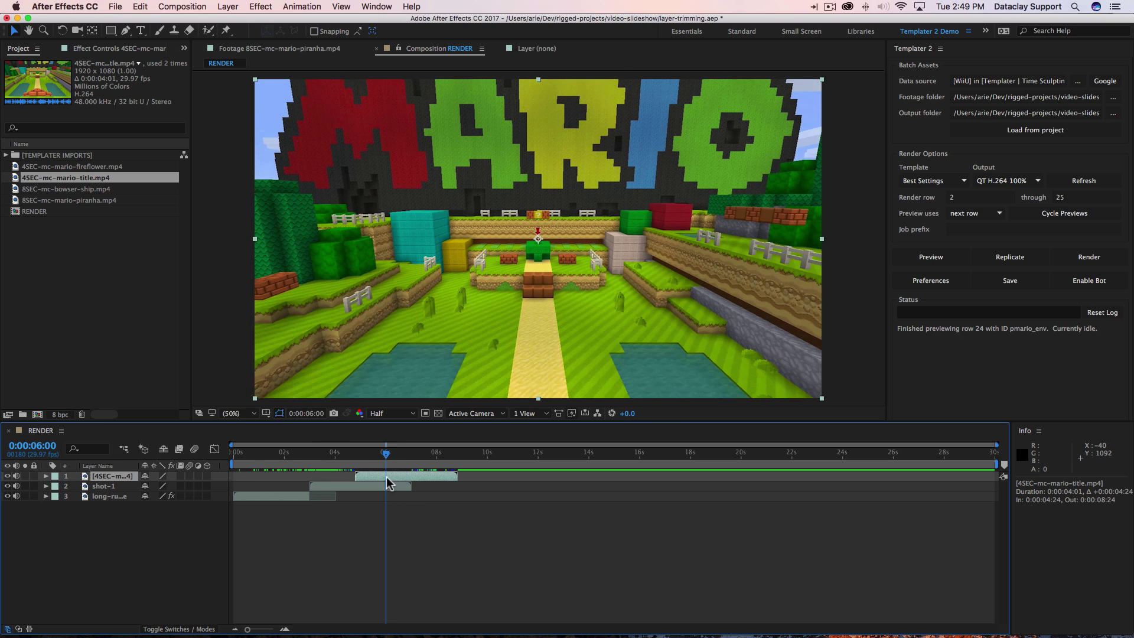
left_click_drag(366, 477, 397, 476)
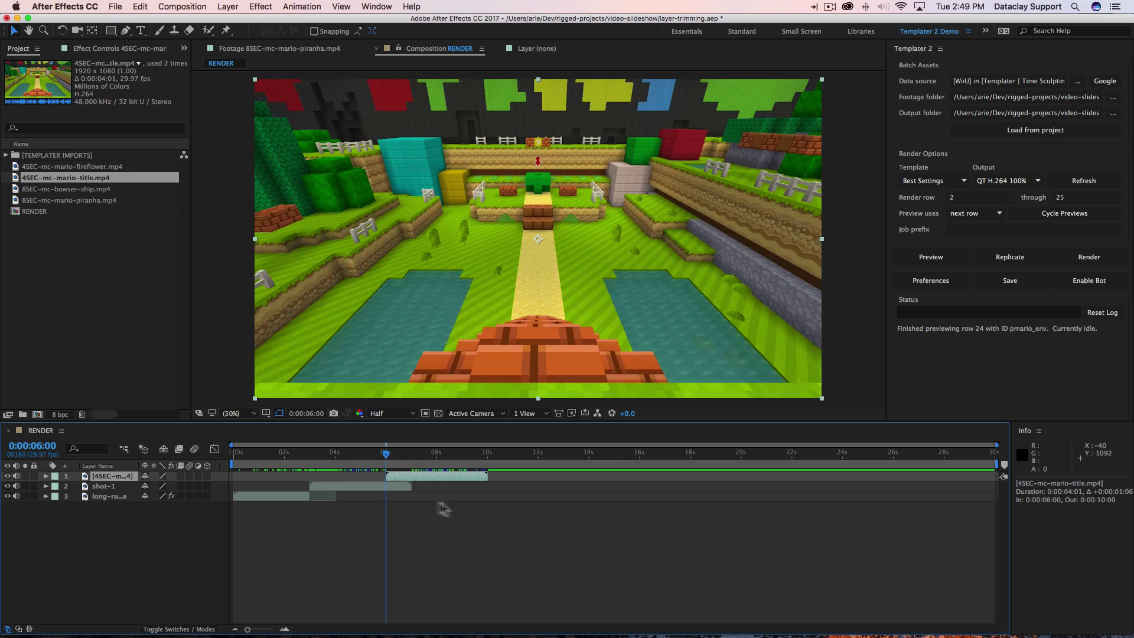
left_click(112, 487)
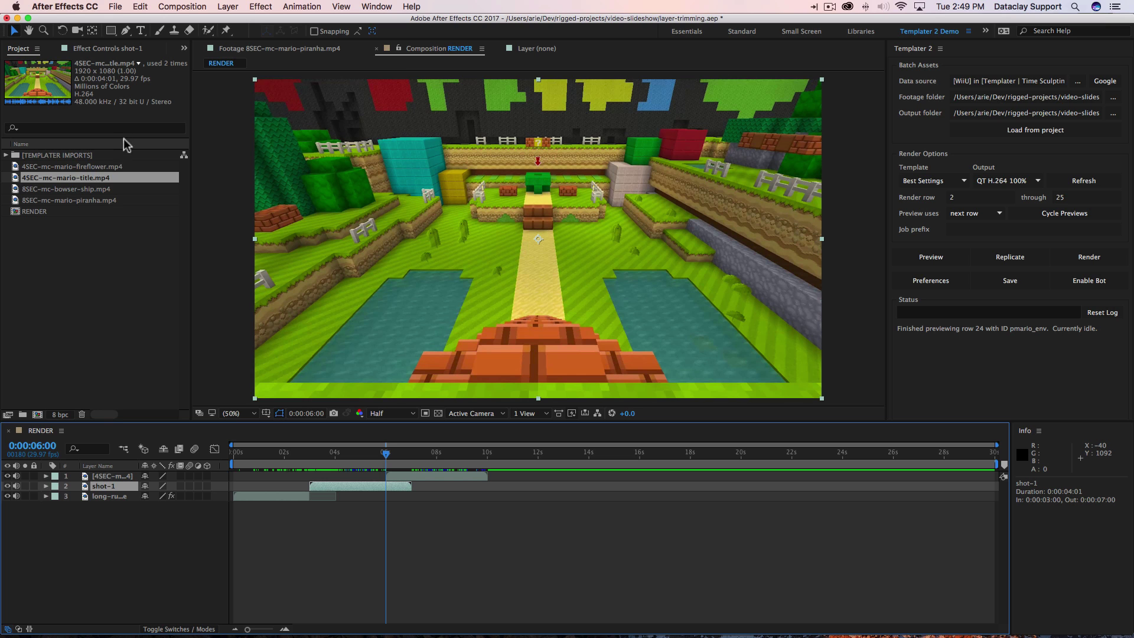
Step: Apply Templater Settings to shot-1 with Out Point Target the title layer, trimming to In Point
left_click(254, 7)
left_click(284, 30)
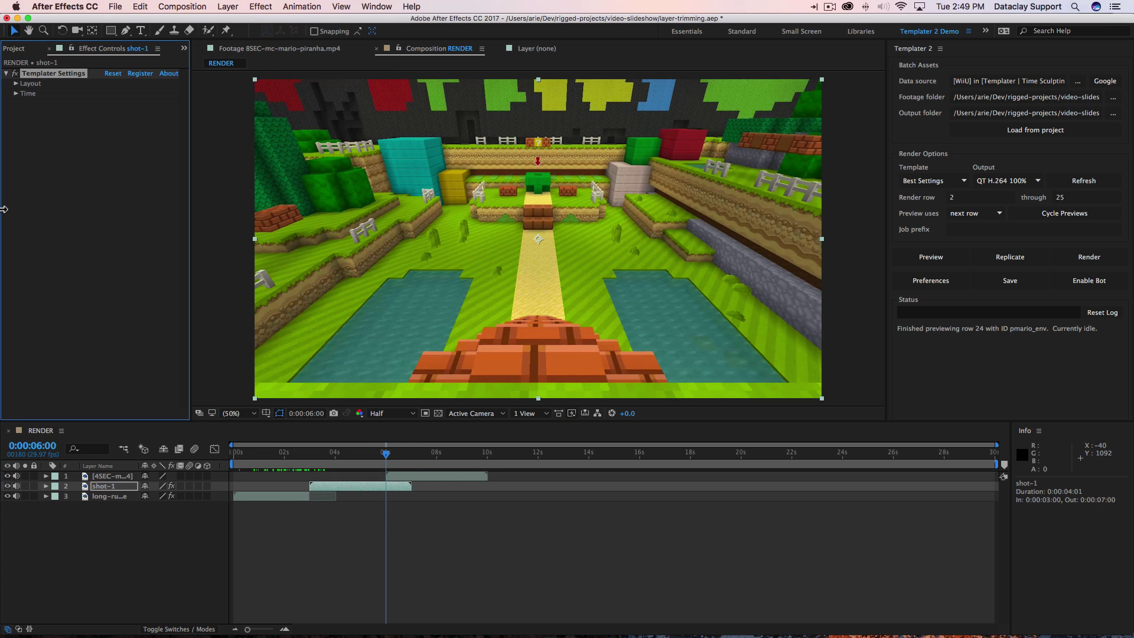
left_click(16, 94)
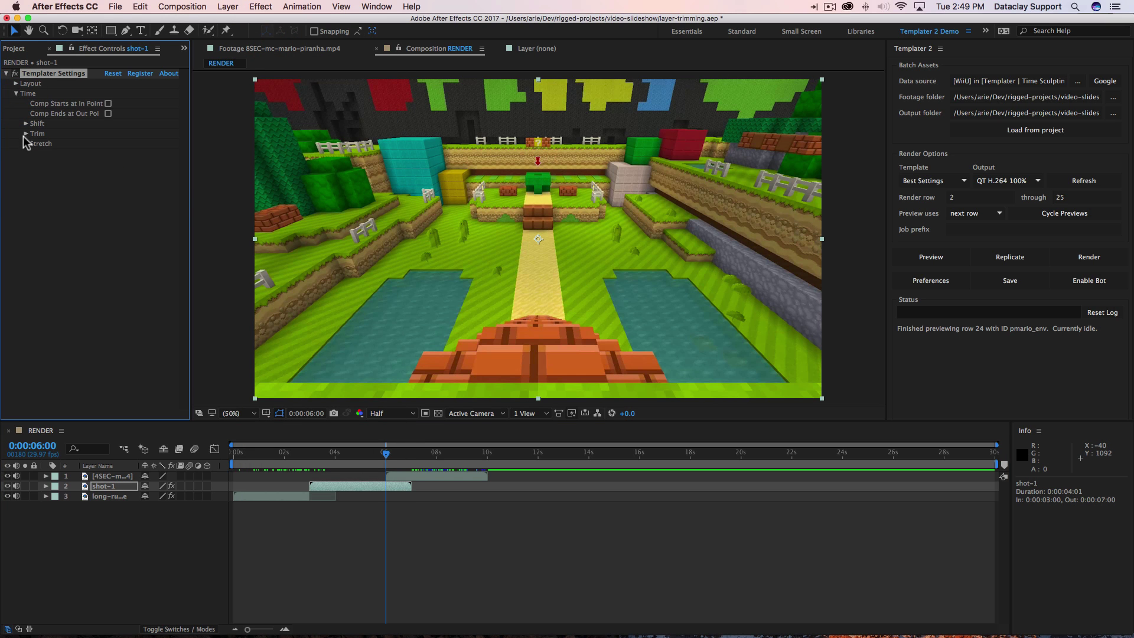
left_click(26, 133)
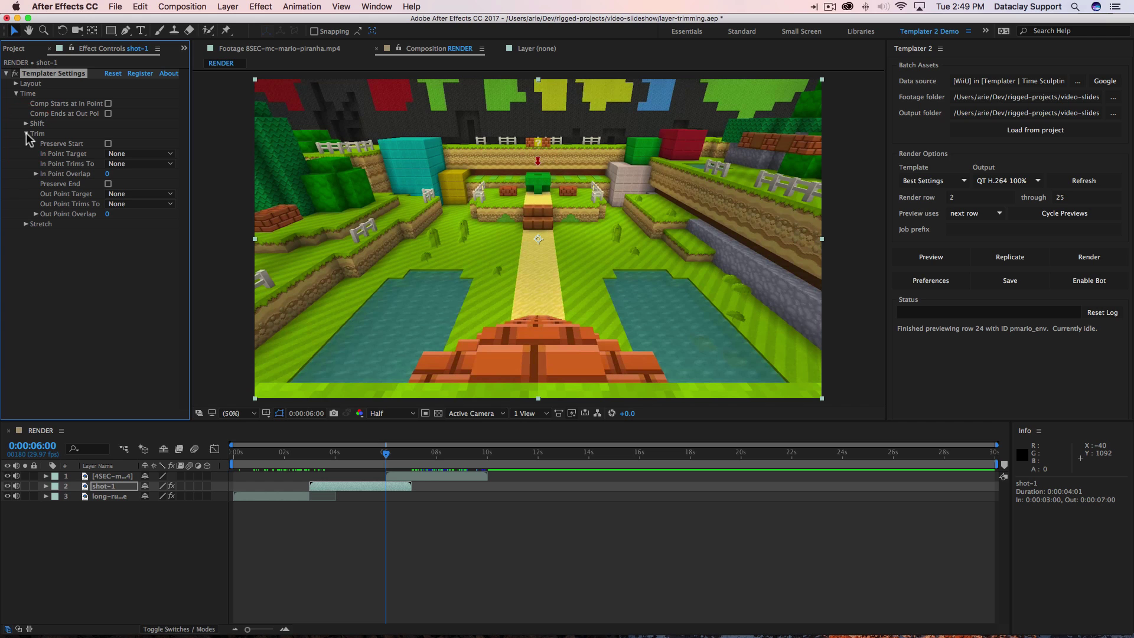
left_click(115, 203)
left_click(132, 223)
left_click(129, 204)
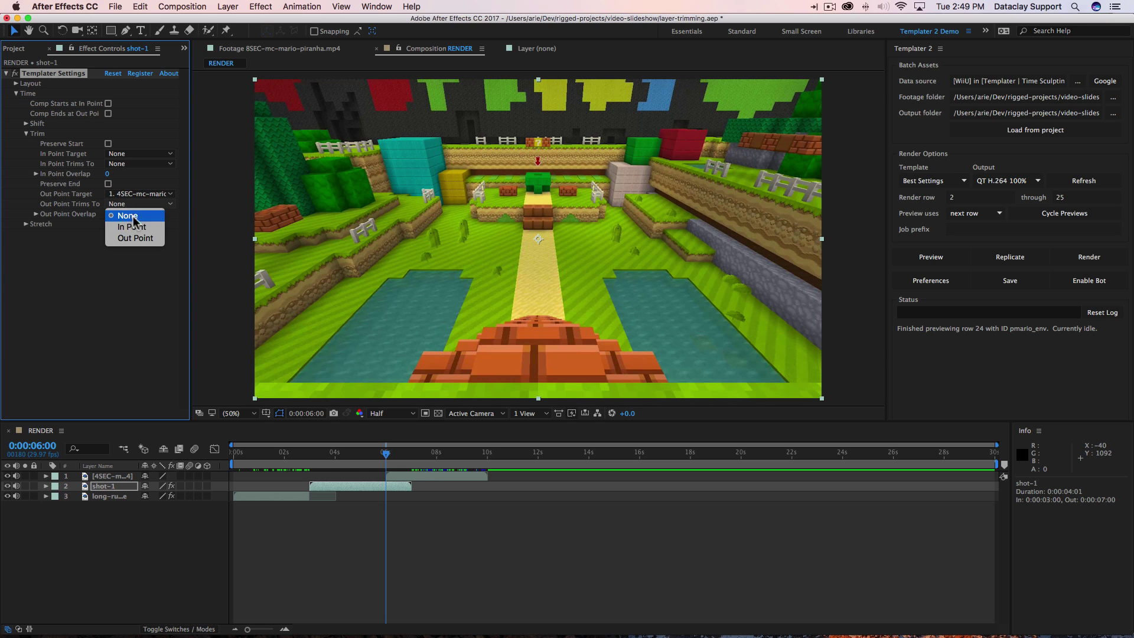
left_click(132, 227)
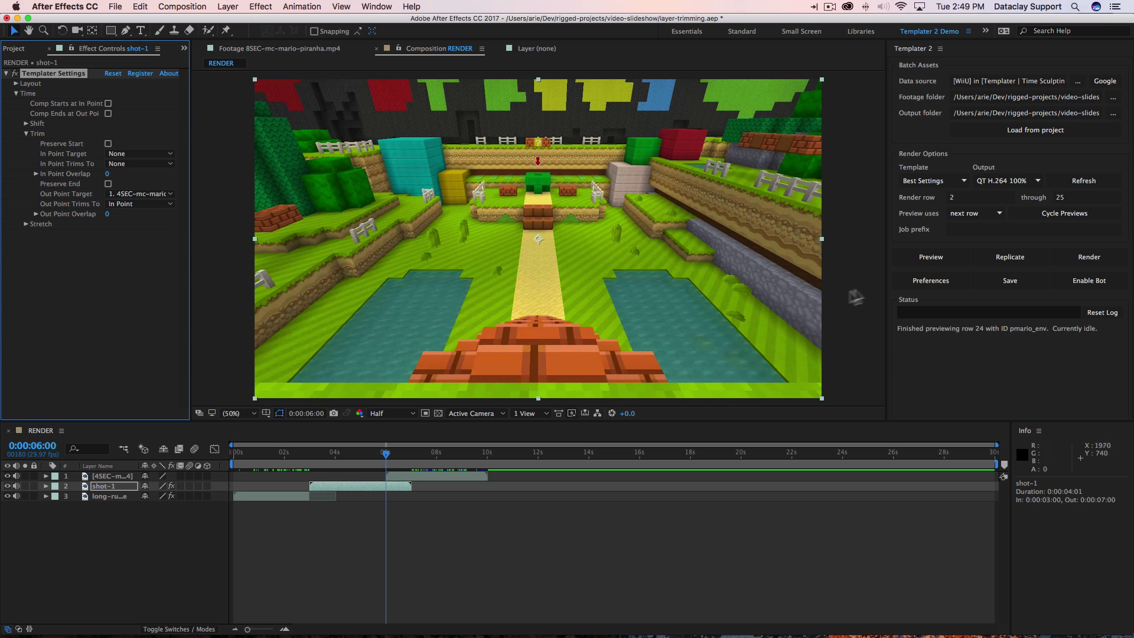
Step: Preview using the current state and scrub to check shot-1 ends where the new title begins
left_click(971, 214)
left_click(967, 226)
left_click(932, 255)
left_click_drag(388, 458, 334, 486)
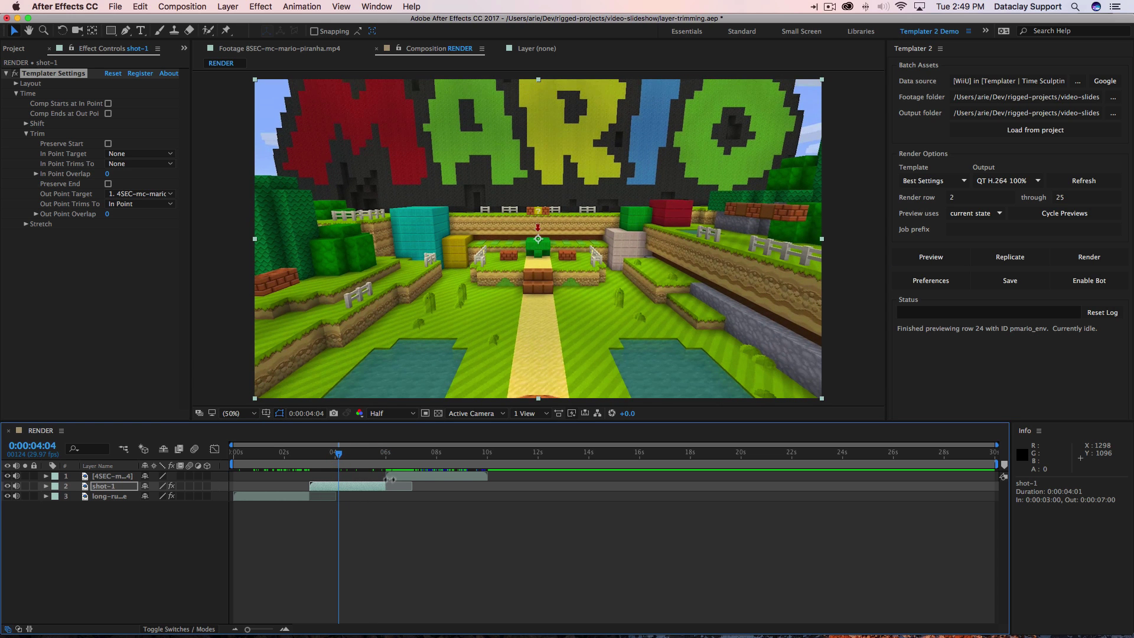
left_click(292, 498)
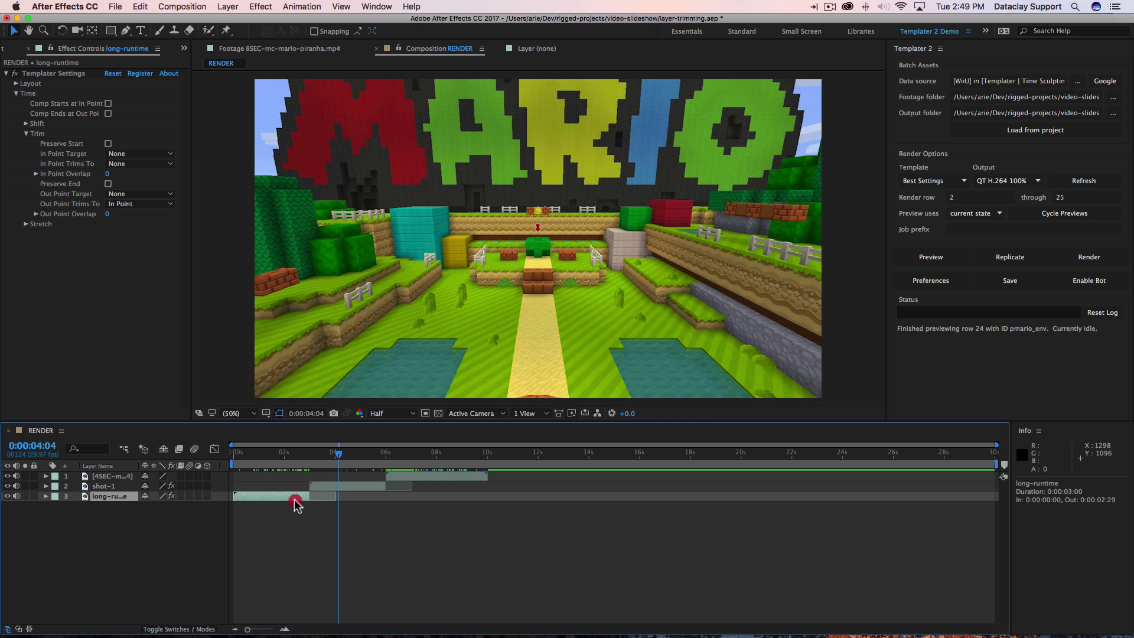
left_click(369, 495)
left_click(413, 478)
mouse_move(373, 452)
left_mouse_down()
mouse_move(322, 453)
mouse_move(367, 452)
left_mouse_up()
left_click(354, 487)
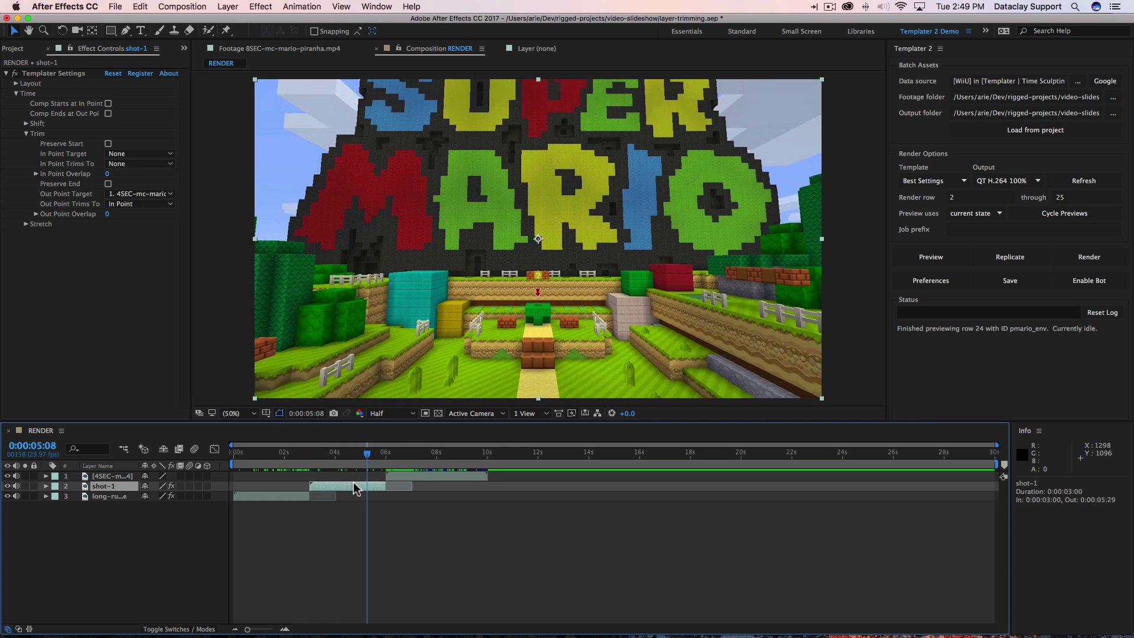
Step: Apply Templater Settings to the new title layer
left_click(429, 479)
left_click(272, 8)
left_click(276, 33)
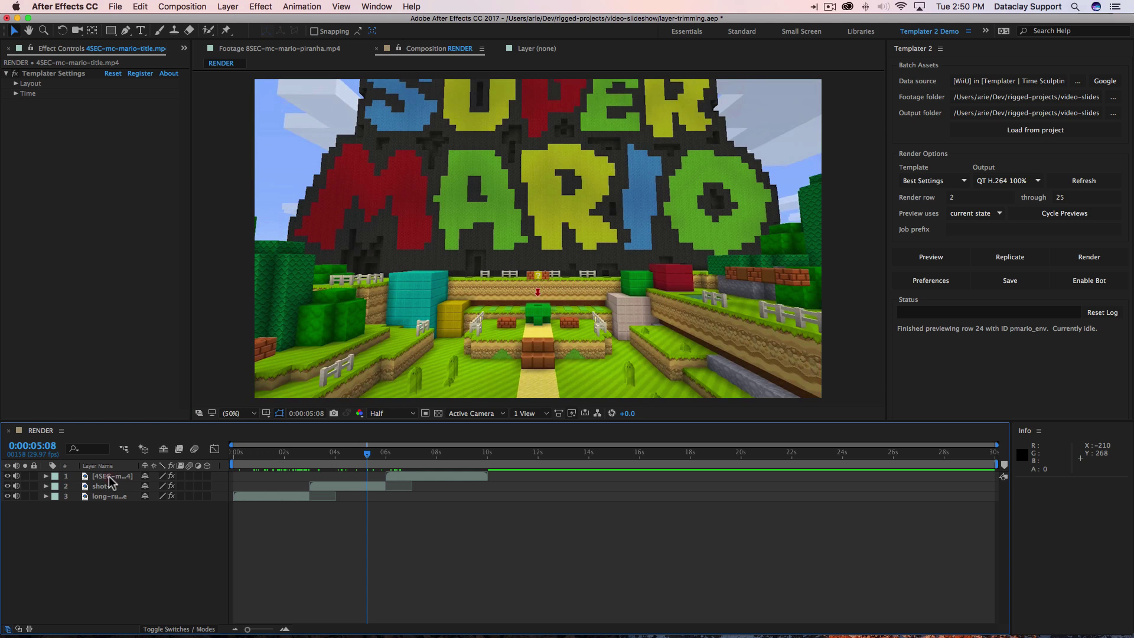
Step: Rename the new title layer to shot-2
key("Return")
type("shot-2")
left_click(978, 214)
Step: Set Preview uses to next row, preview it, and return to about 1:15
left_click(977, 213)
left_click(969, 231)
left_click(917, 258)
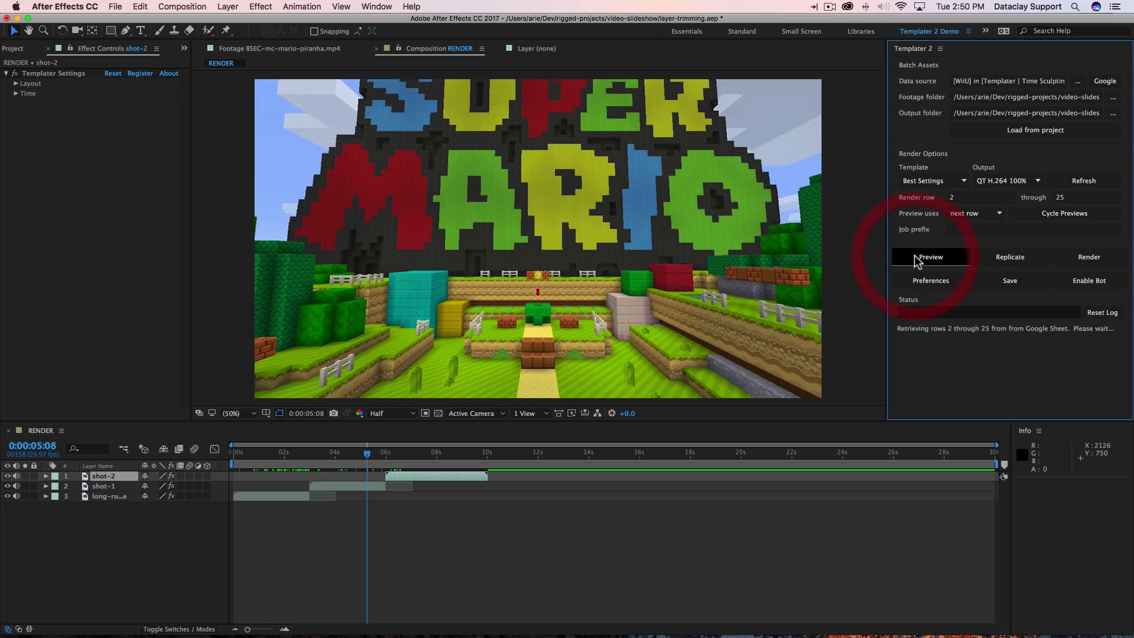
mouse_move(369, 455)
left_mouse_down()
mouse_move(264, 458)
mouse_move(468, 452)
mouse_move(364, 447)
left_mouse_up()
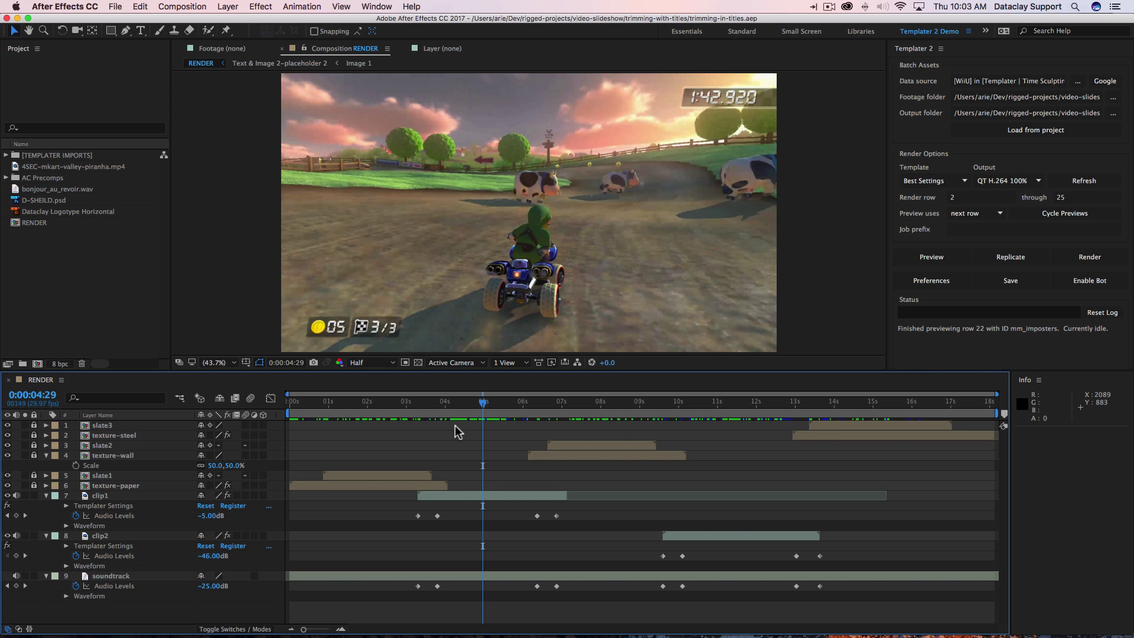
Step: Check the titles and footage through 15:02, then select clip1 and preview row 24
left_click(378, 407)
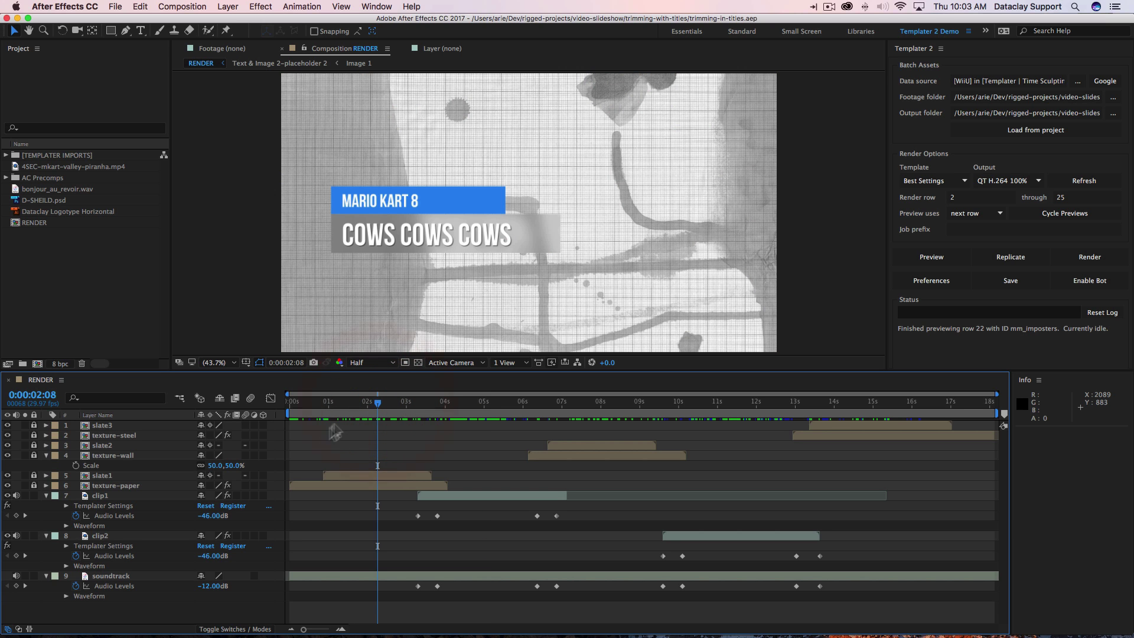
left_click_drag(404, 405, 481, 404)
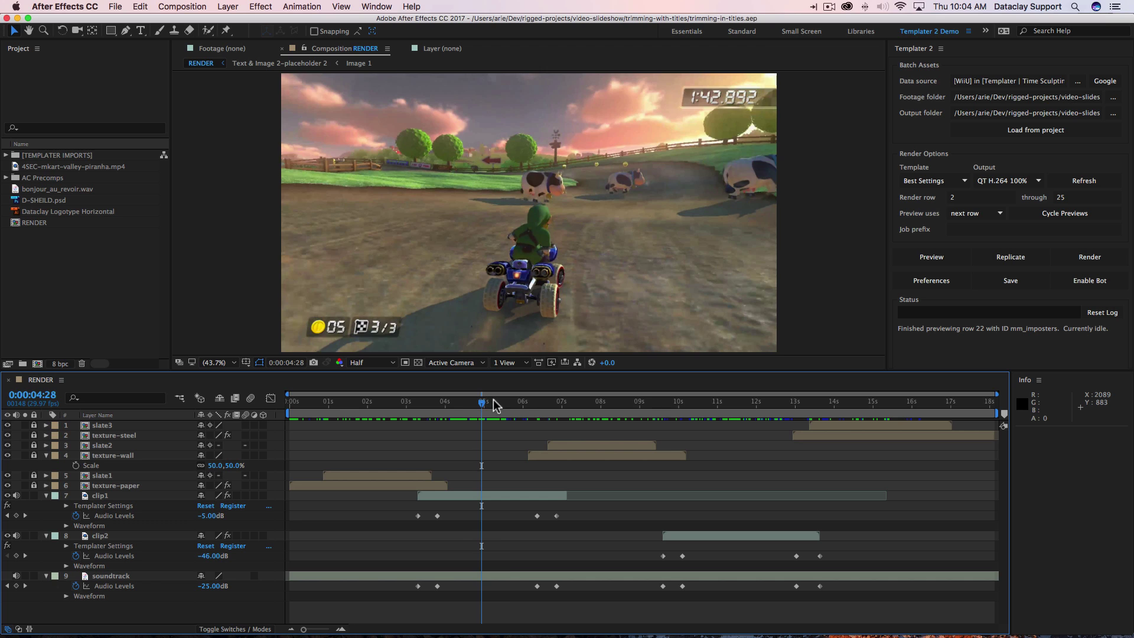
left_click(594, 406)
left_click(735, 407)
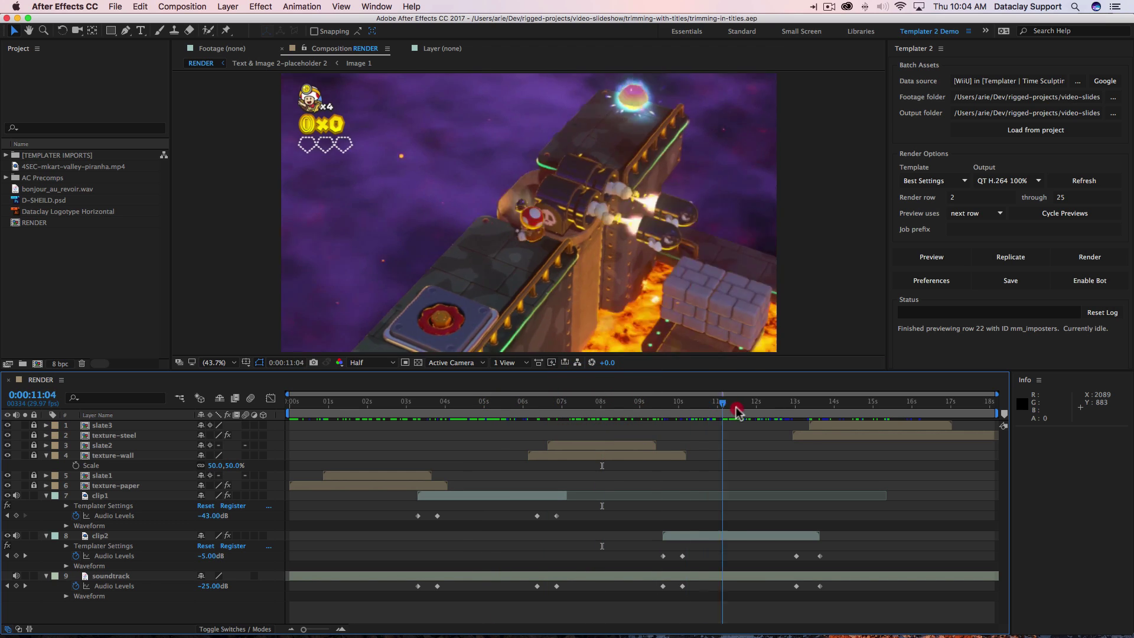
left_click(876, 404)
left_click(876, 405)
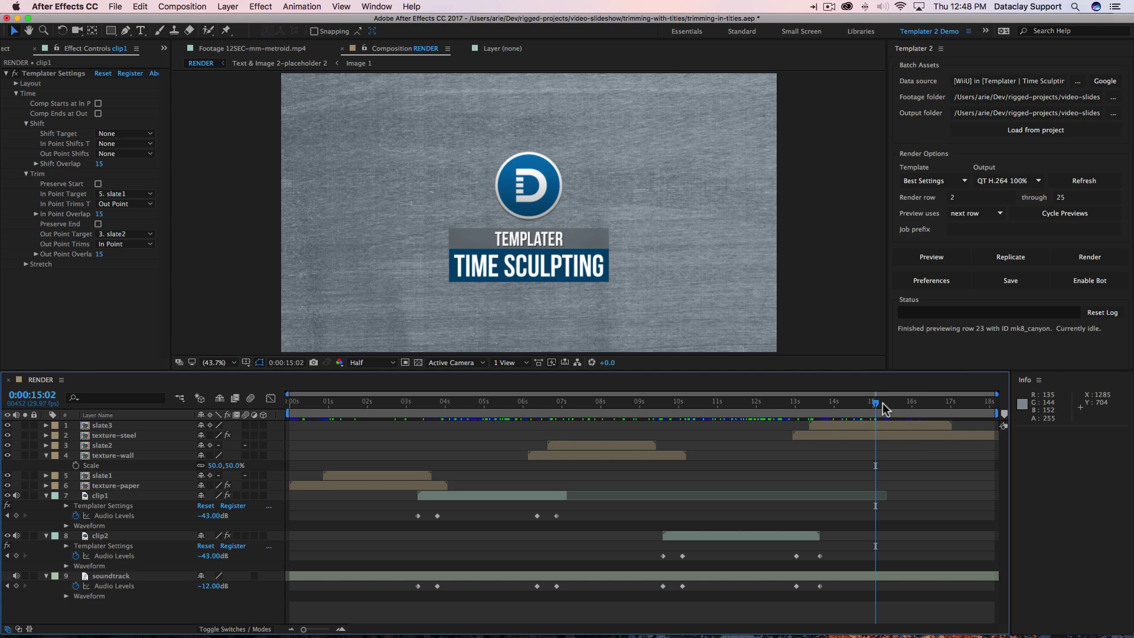
left_click(101, 495)
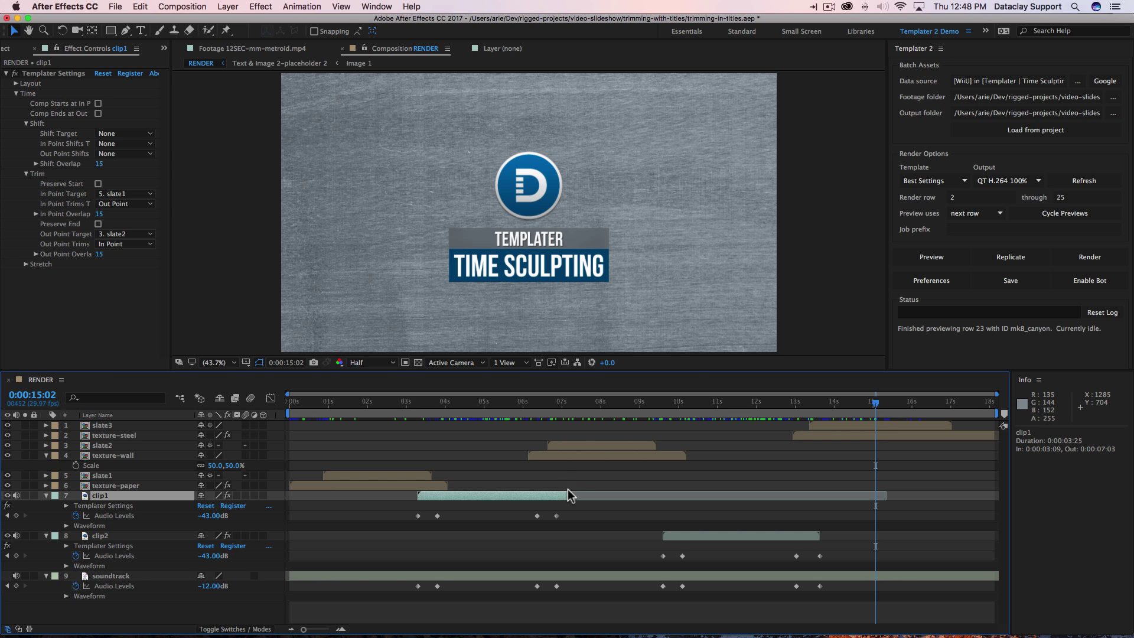
left_click(933, 258)
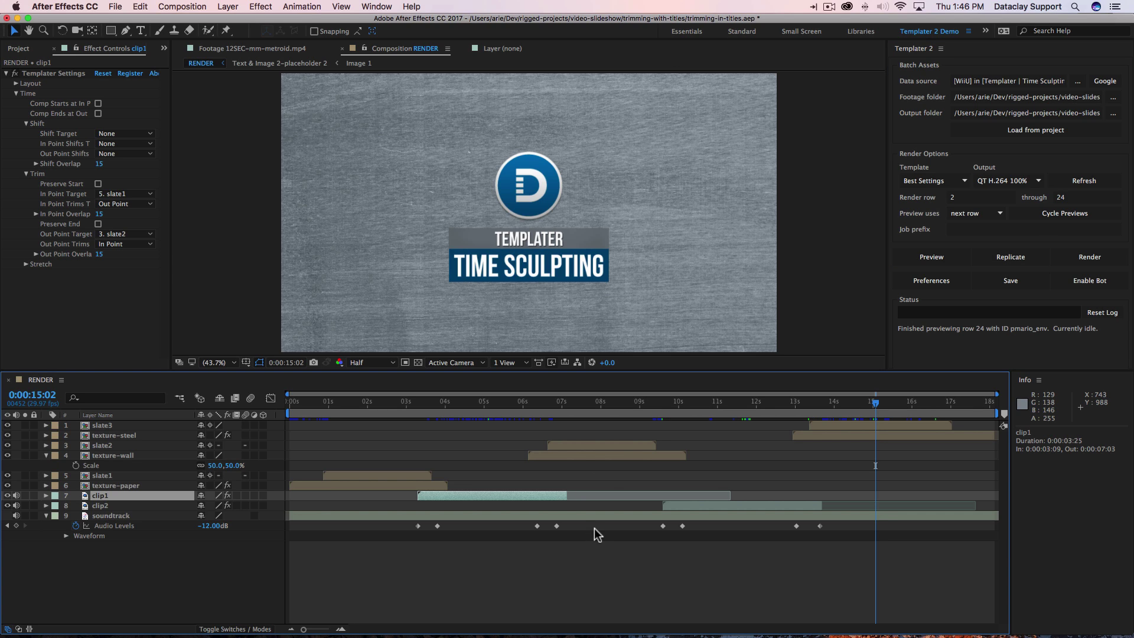
key("e")
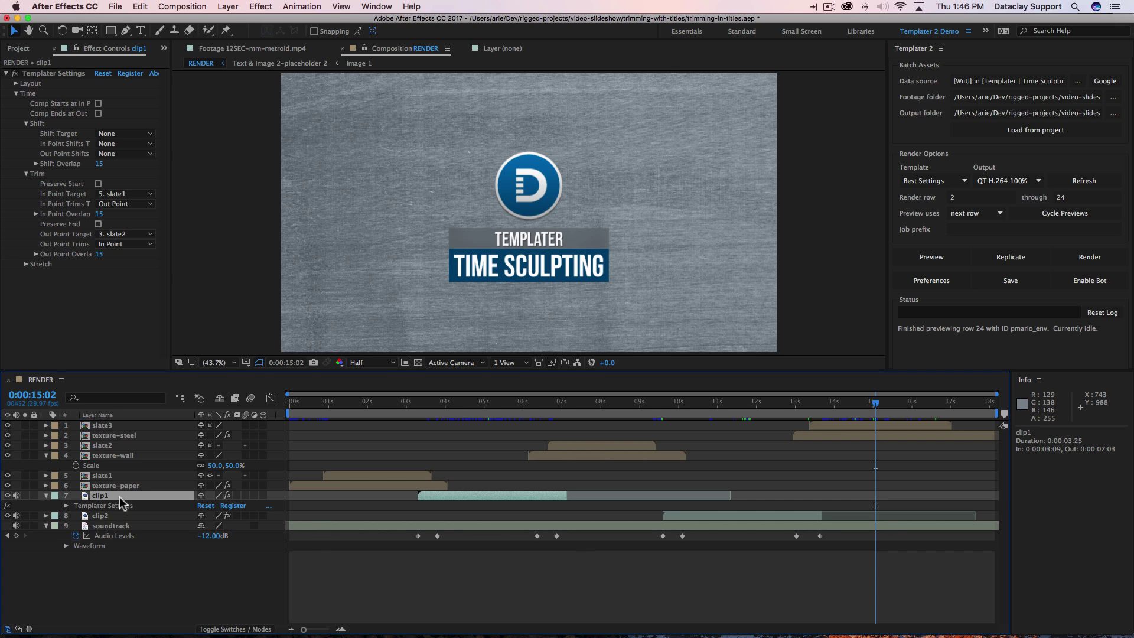
left_click(106, 504)
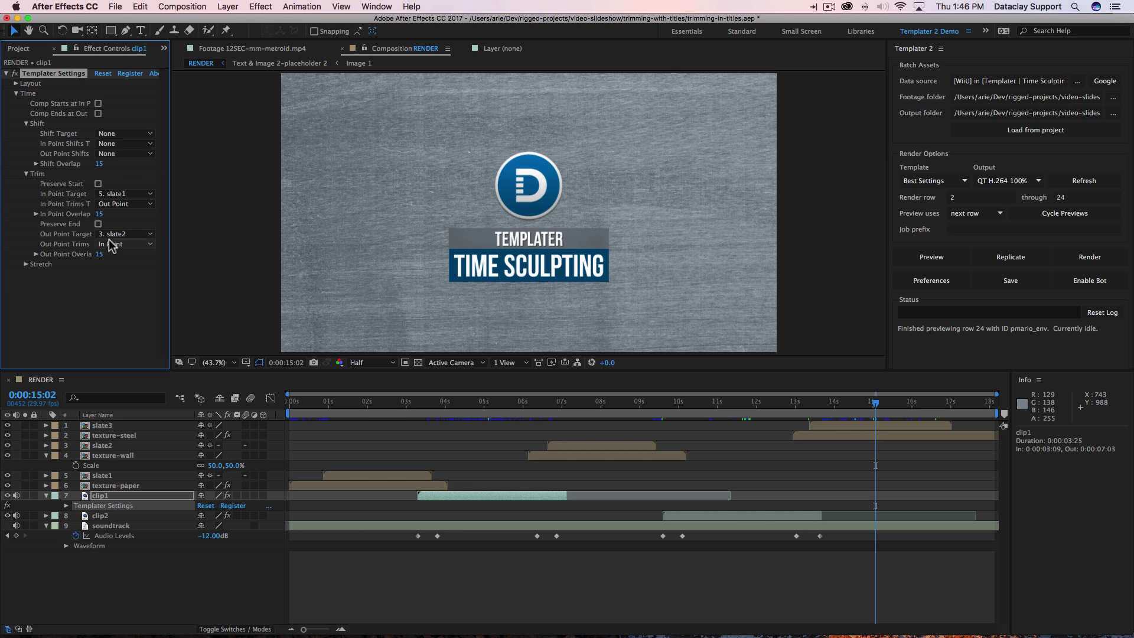
left_click(101, 446, "super")
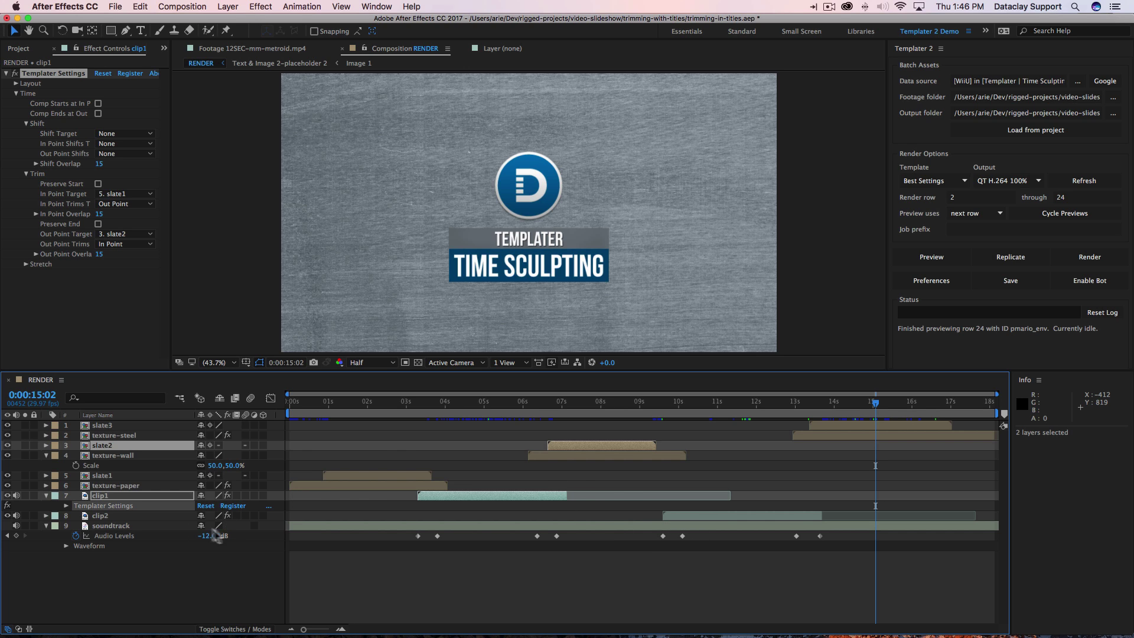
left_click(110, 516)
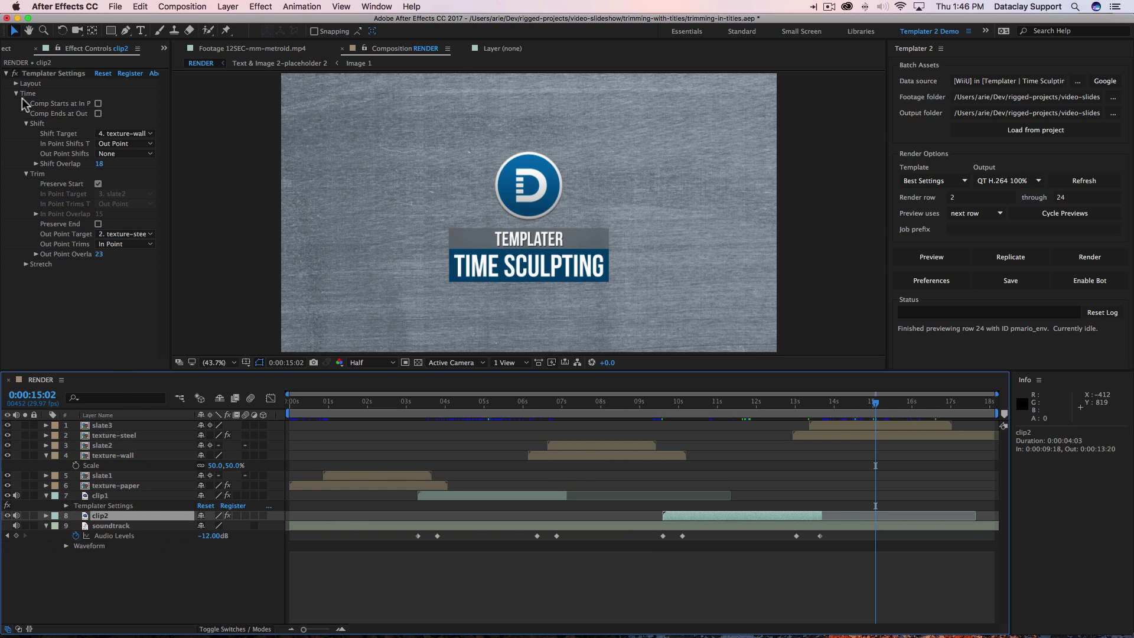
left_click(42, 75)
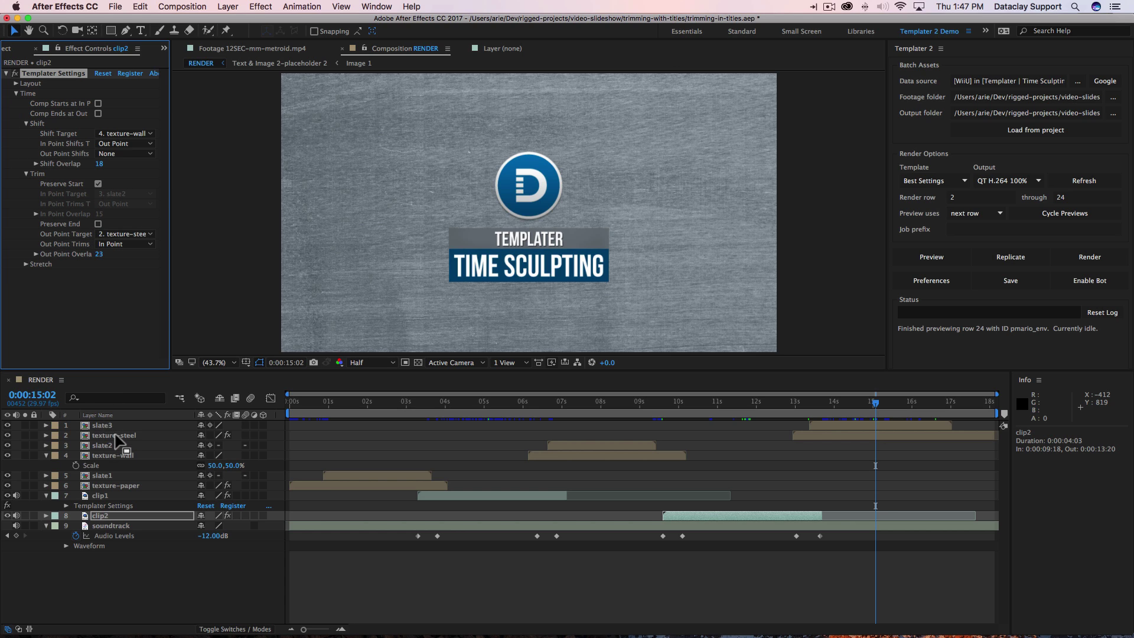
left_click(115, 437)
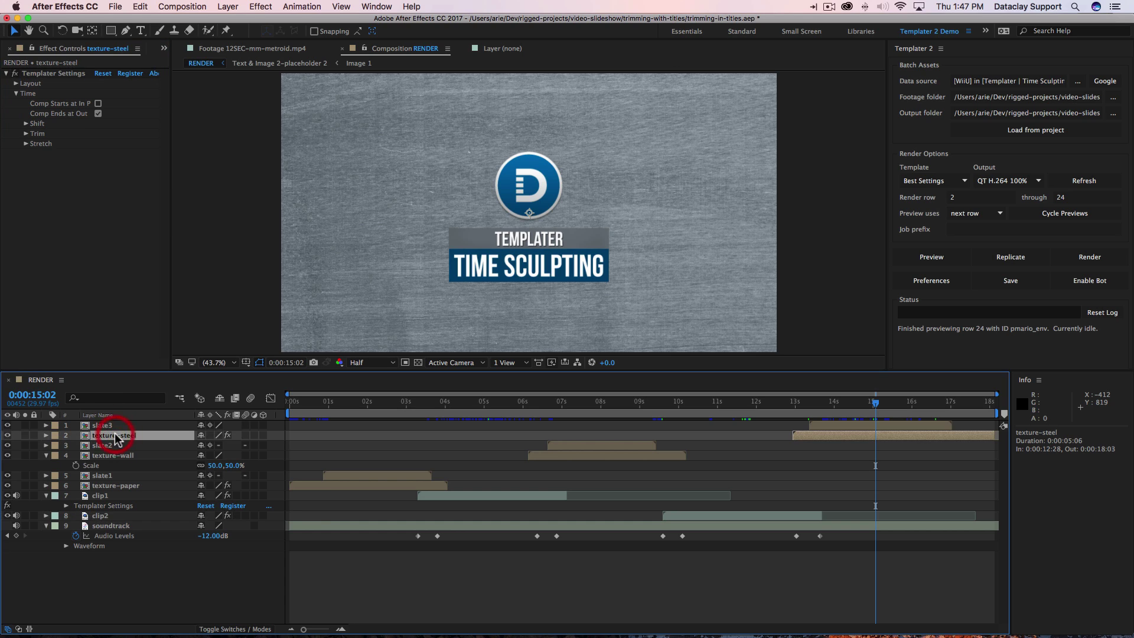
left_click(113, 516)
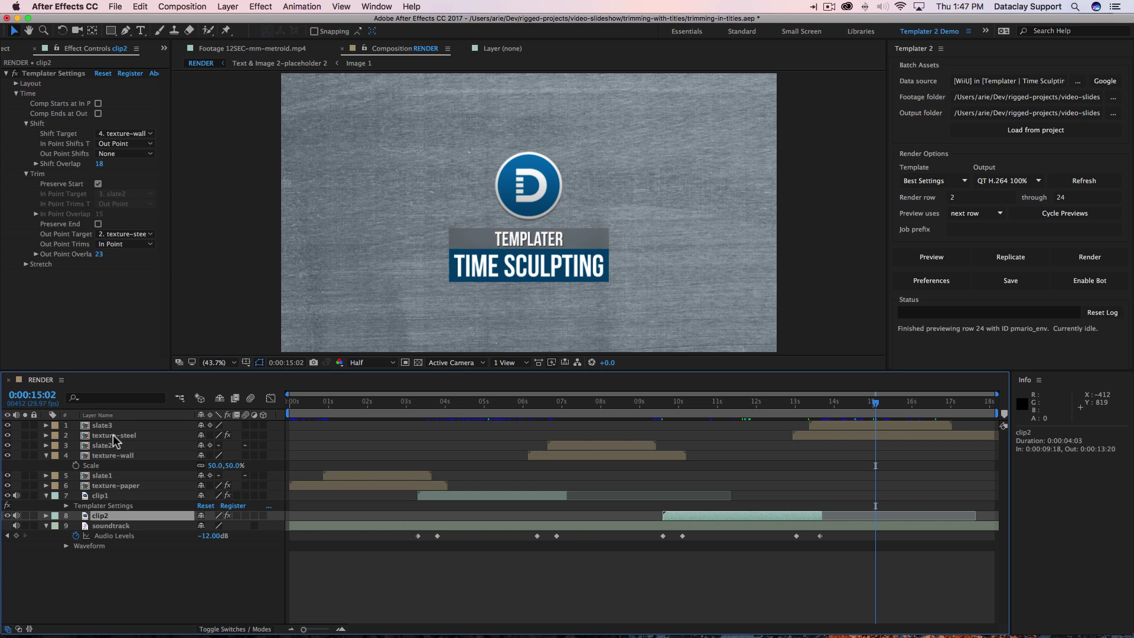
left_click(810, 436)
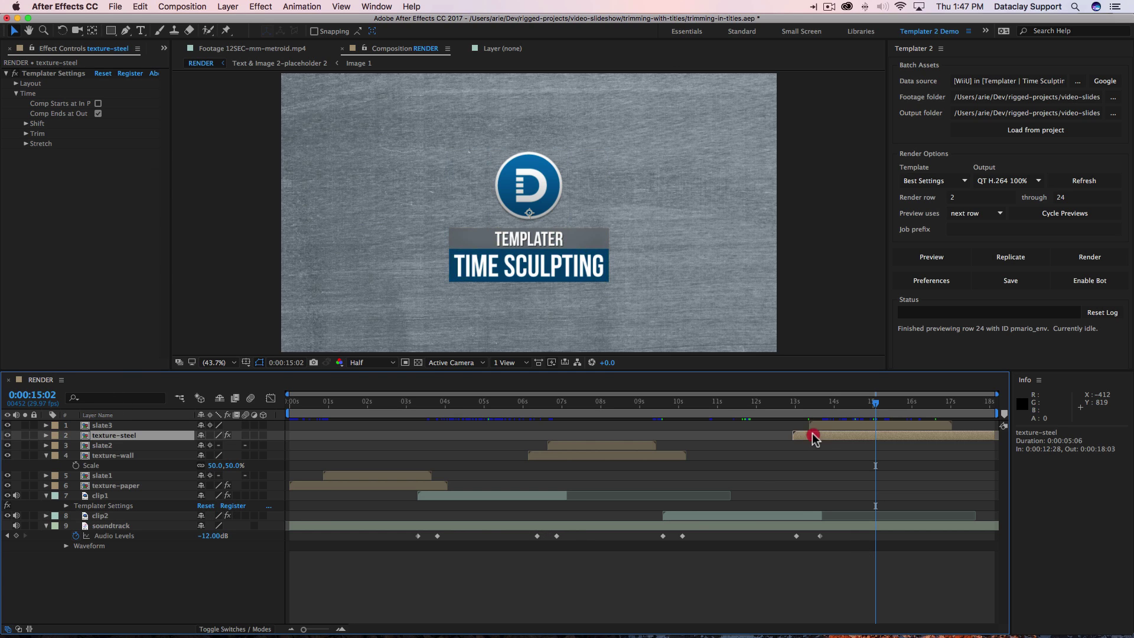
left_click(811, 531)
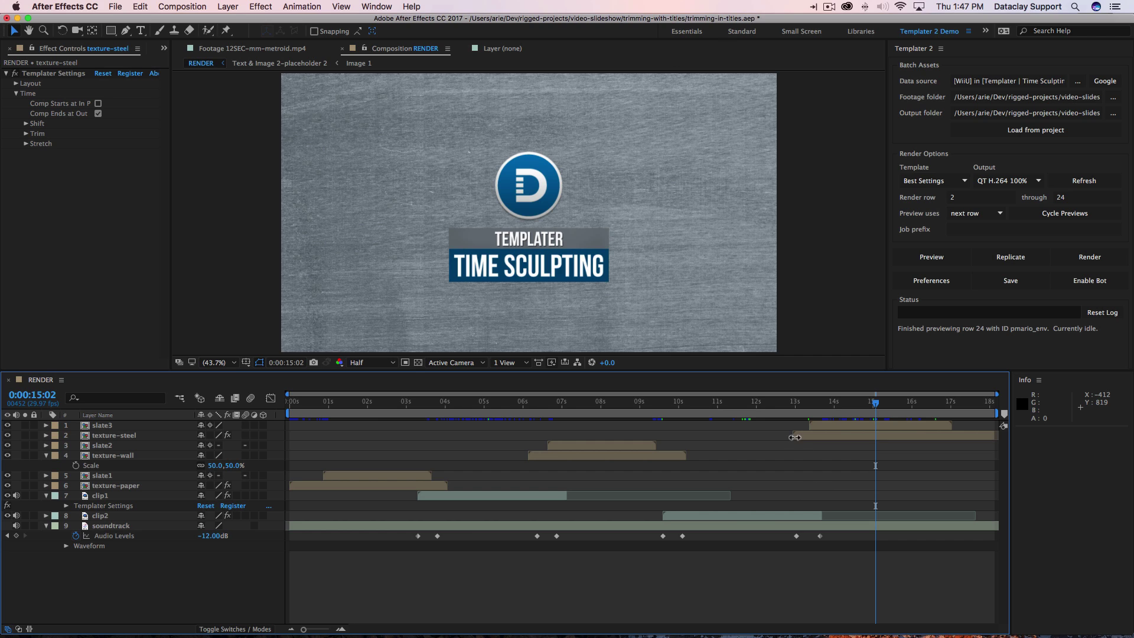
left_click(100, 515)
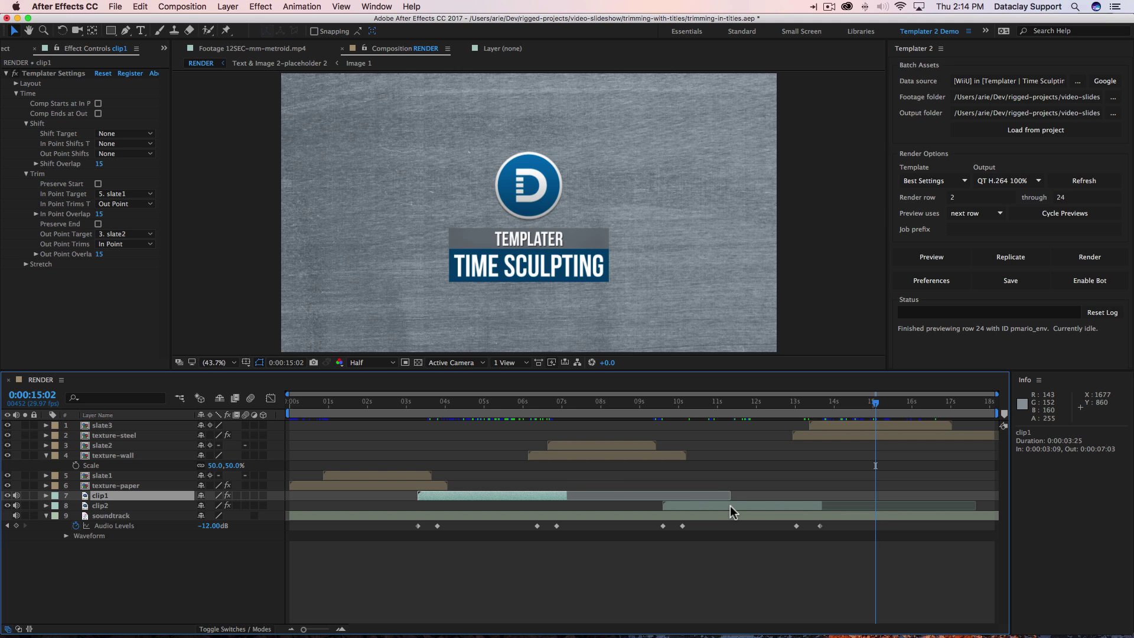
Step: Compare clip1's end with where slate2 starts around 6:04
left_click_drag(544, 405, 528, 405)
left_click(476, 496)
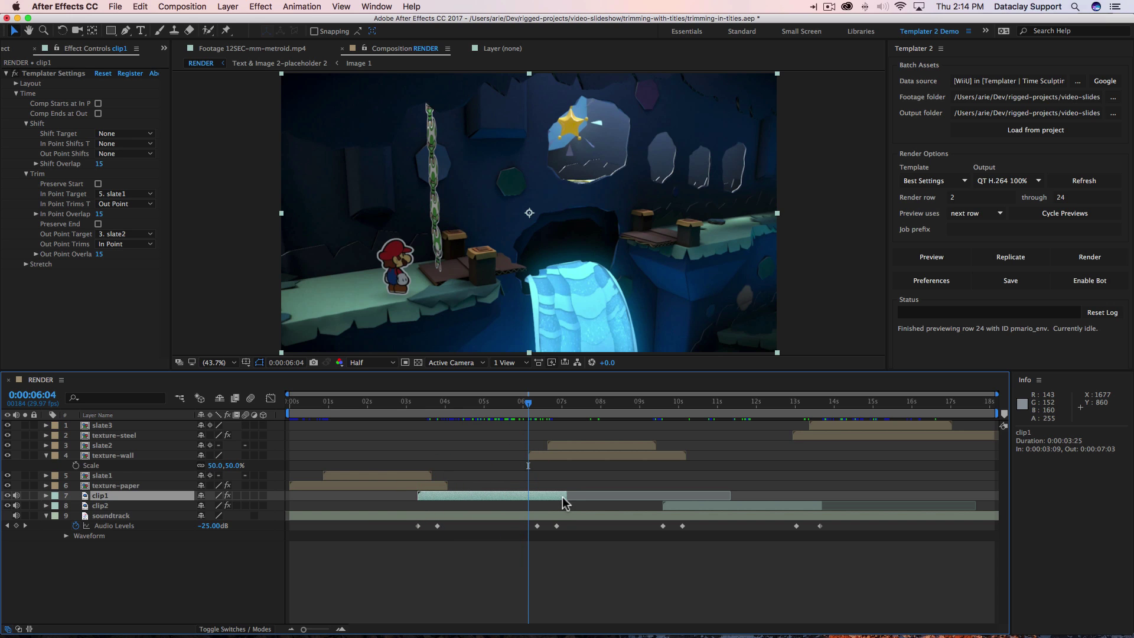
left_click(570, 444)
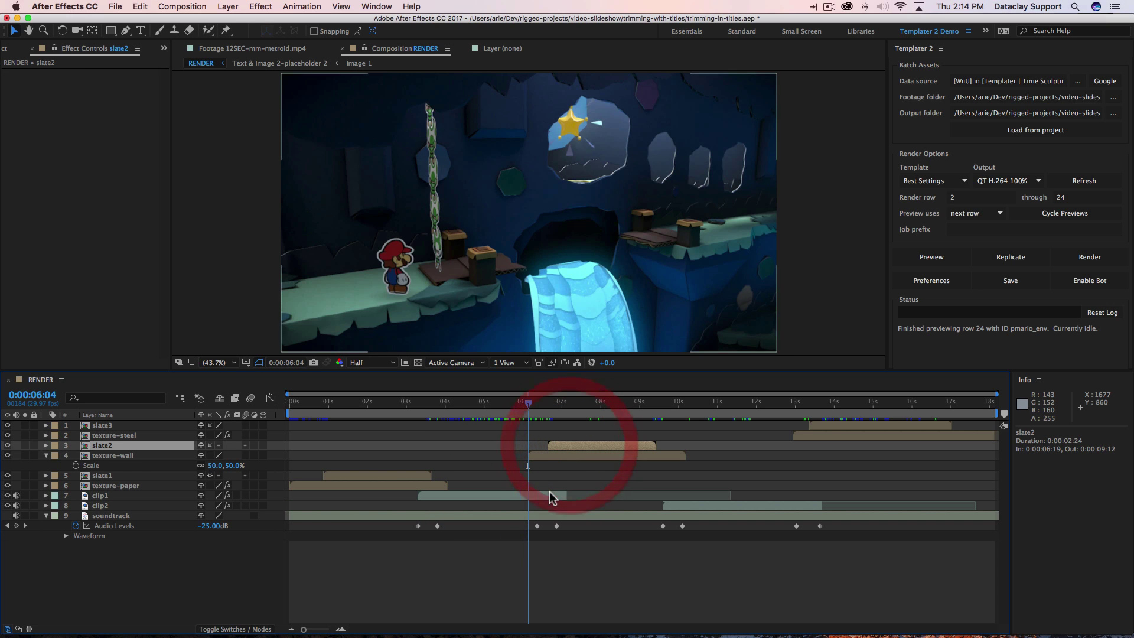
left_click(552, 497)
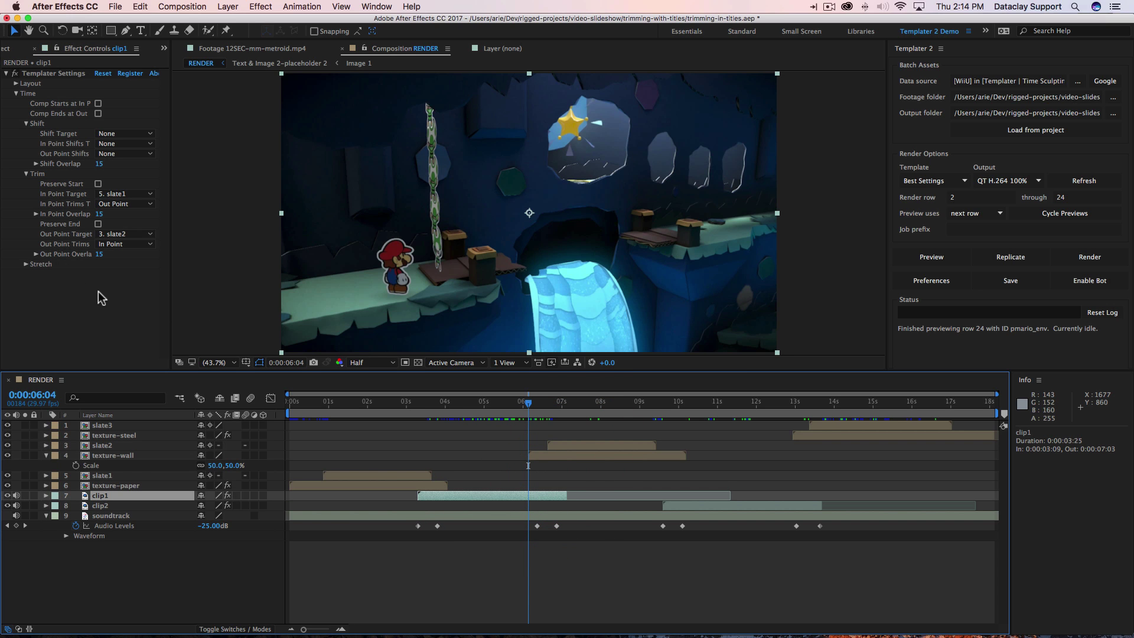
Step: Set clip1's Out Point Target and Out Point Trims to None and enable Preserve End
left_click(121, 234)
left_click(115, 253)
left_click(113, 245)
left_click(113, 254)
left_click(98, 225)
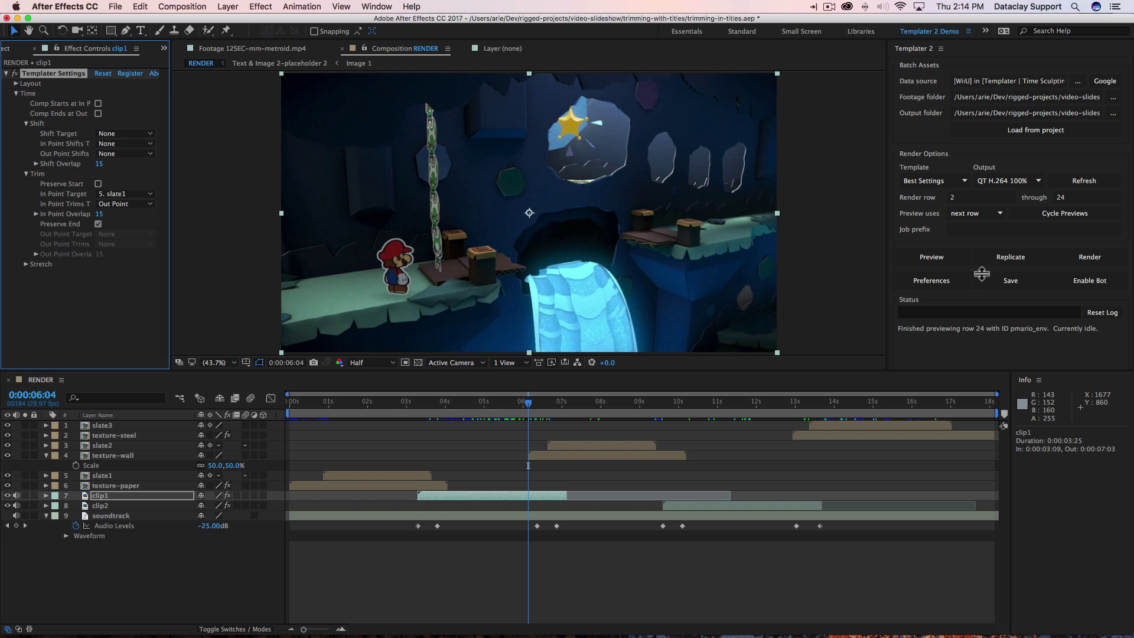
Step: Preview the next rows and check clip1 running past slate2, back to 8:10
left_click(932, 257)
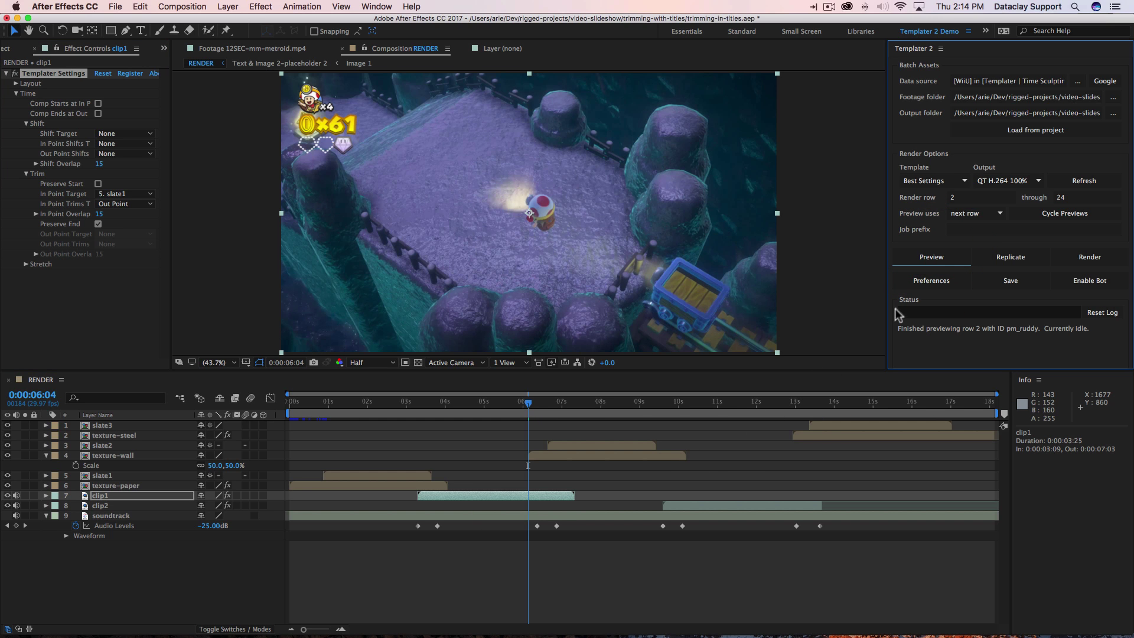
left_click(939, 255)
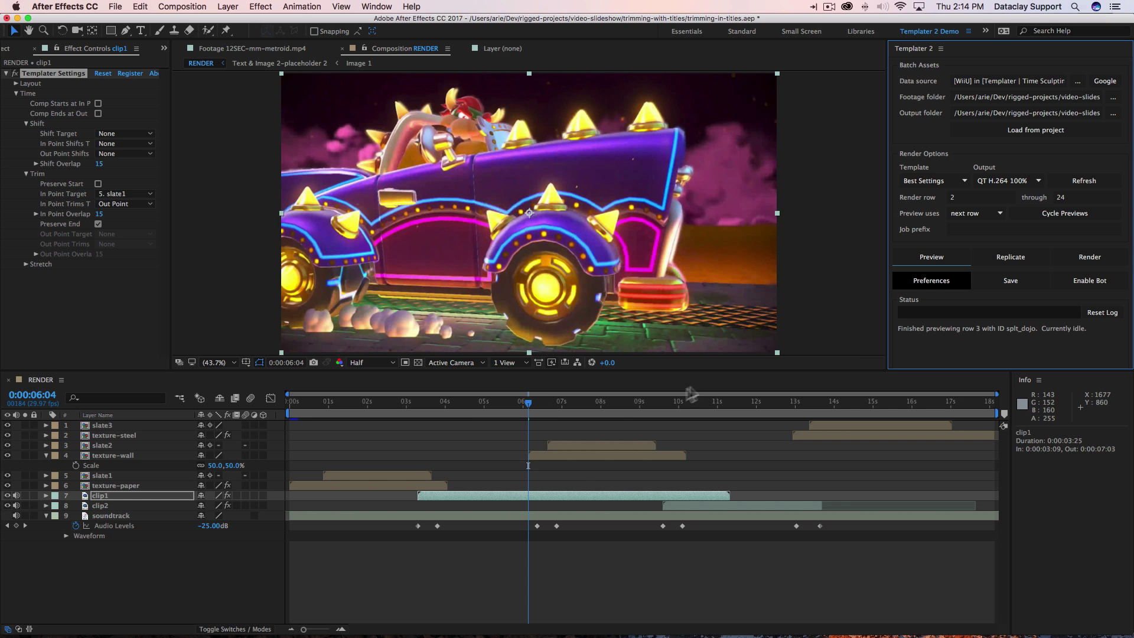
left_click_drag(534, 405, 704, 403)
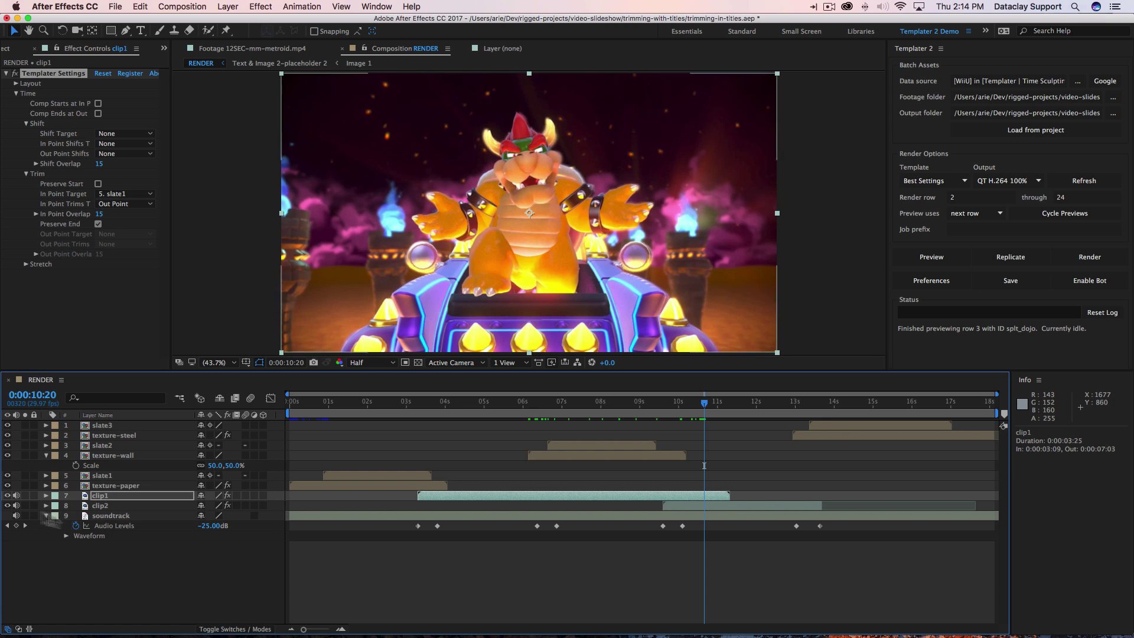
left_click_drag(704, 402, 603, 407)
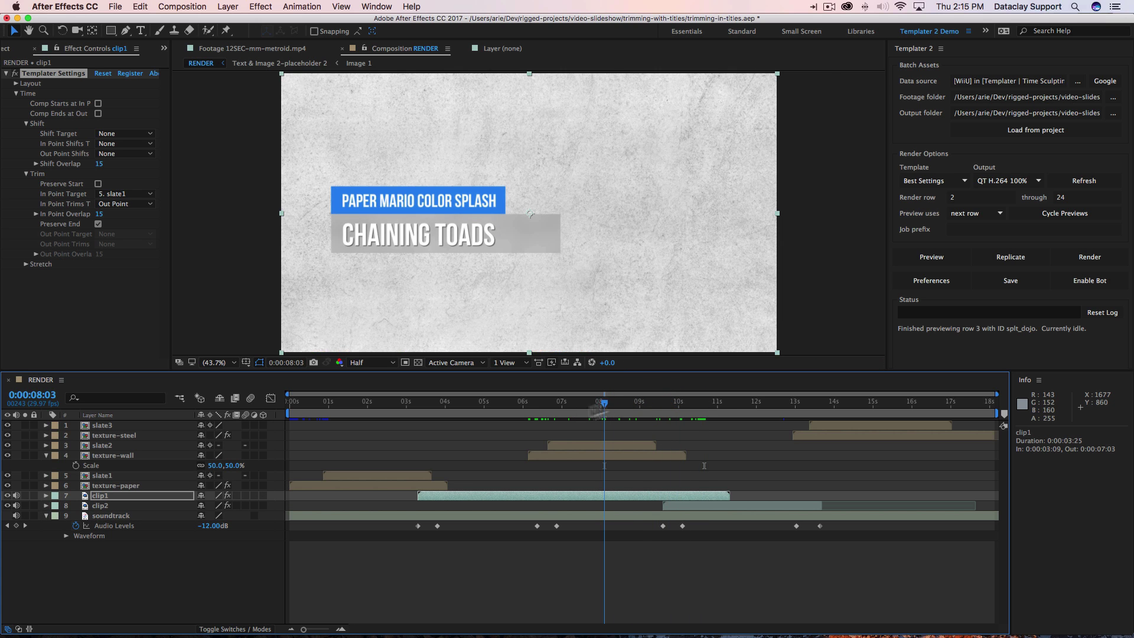
Step: Disable Preserve End, trim clip1's Out Point to 3. slate2's In Point, and preview row 5
left_click(98, 224)
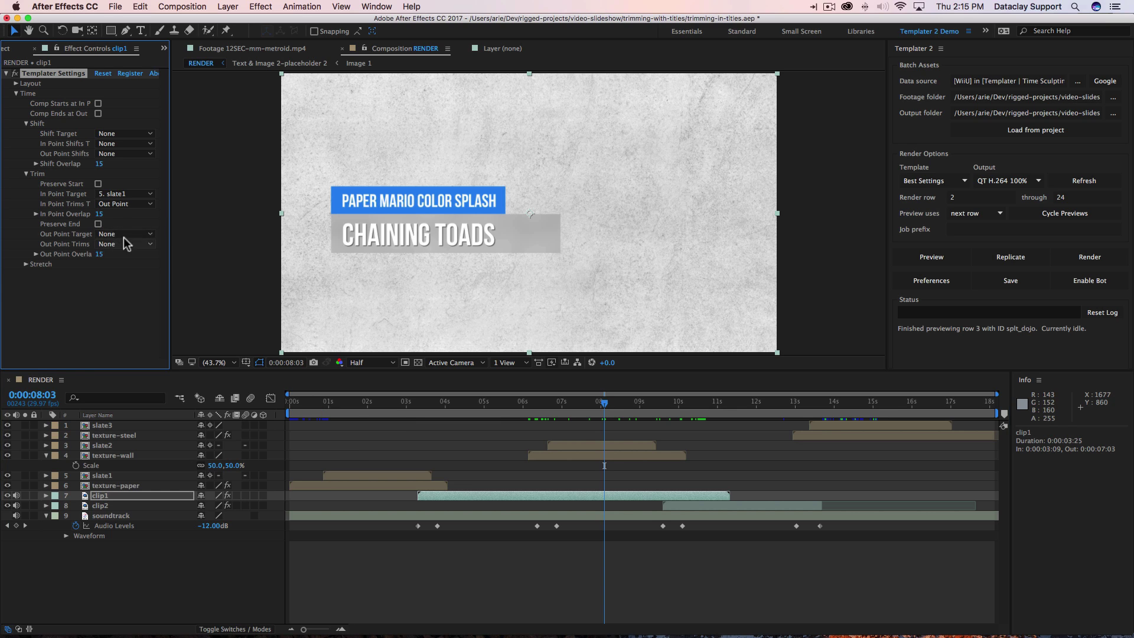
left_click(124, 234)
left_click(124, 277)
left_click(121, 244)
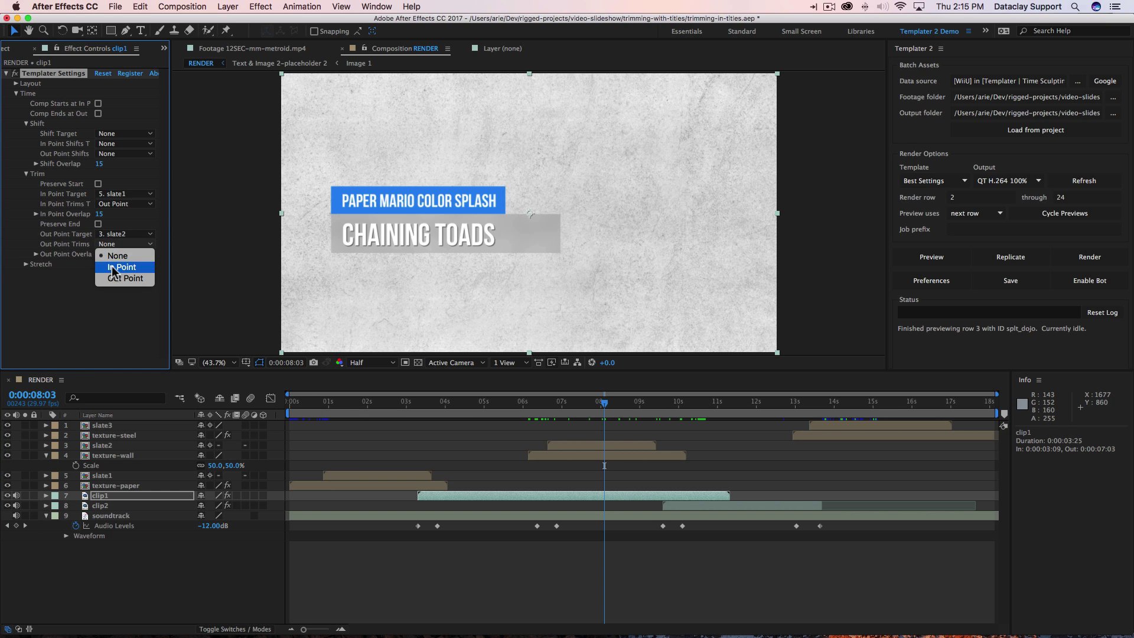
left_click(113, 270)
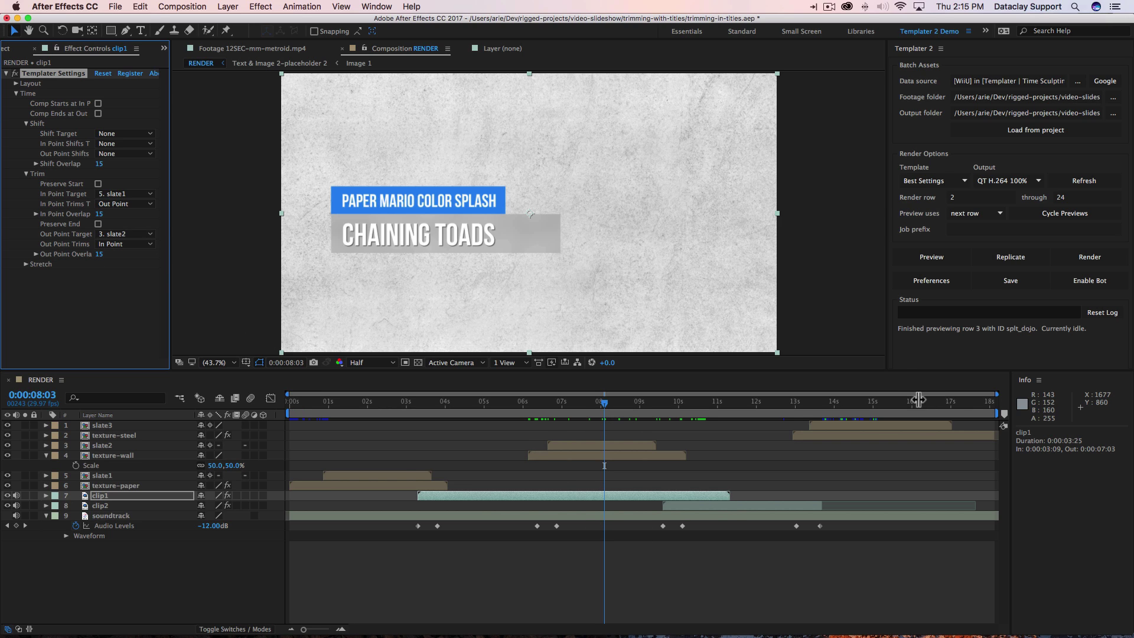
left_click(945, 256)
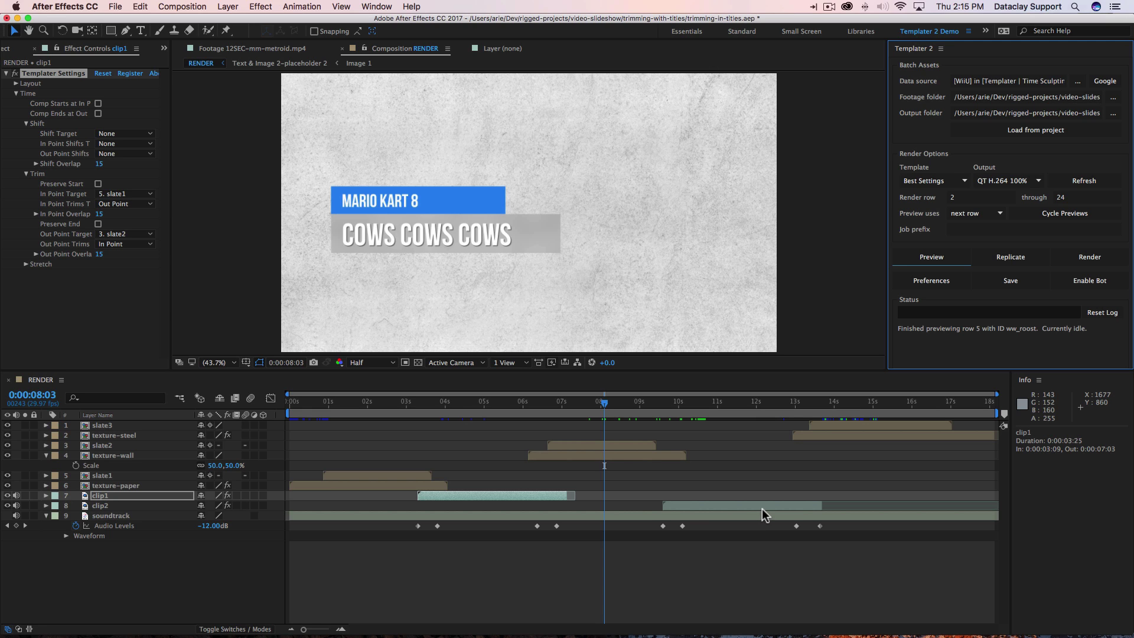
left_click_drag(596, 407, 483, 412)
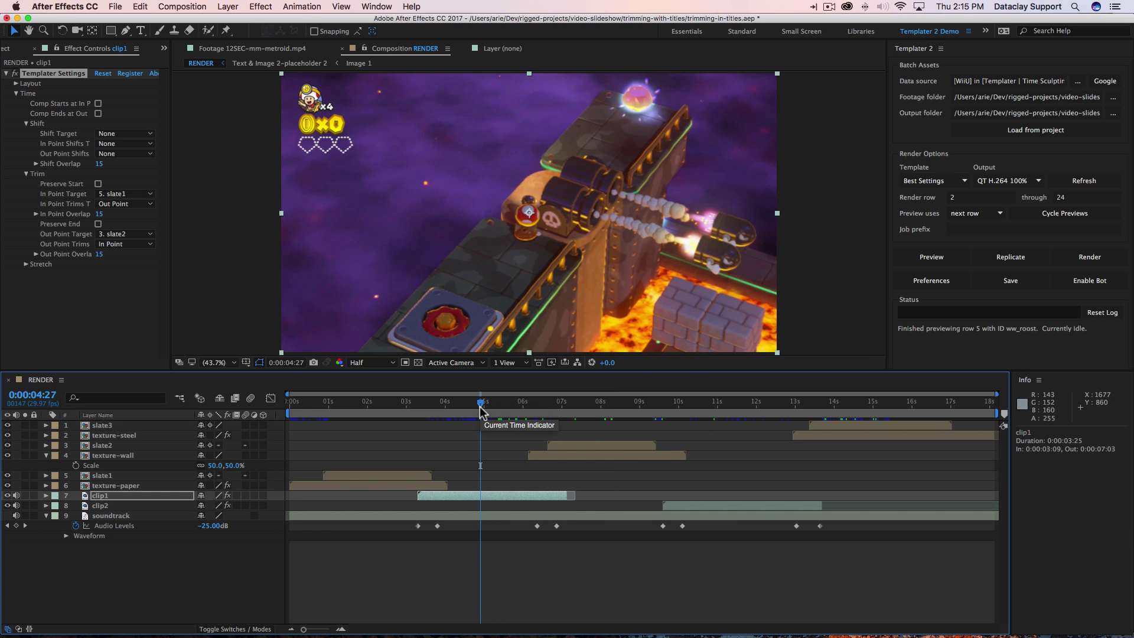